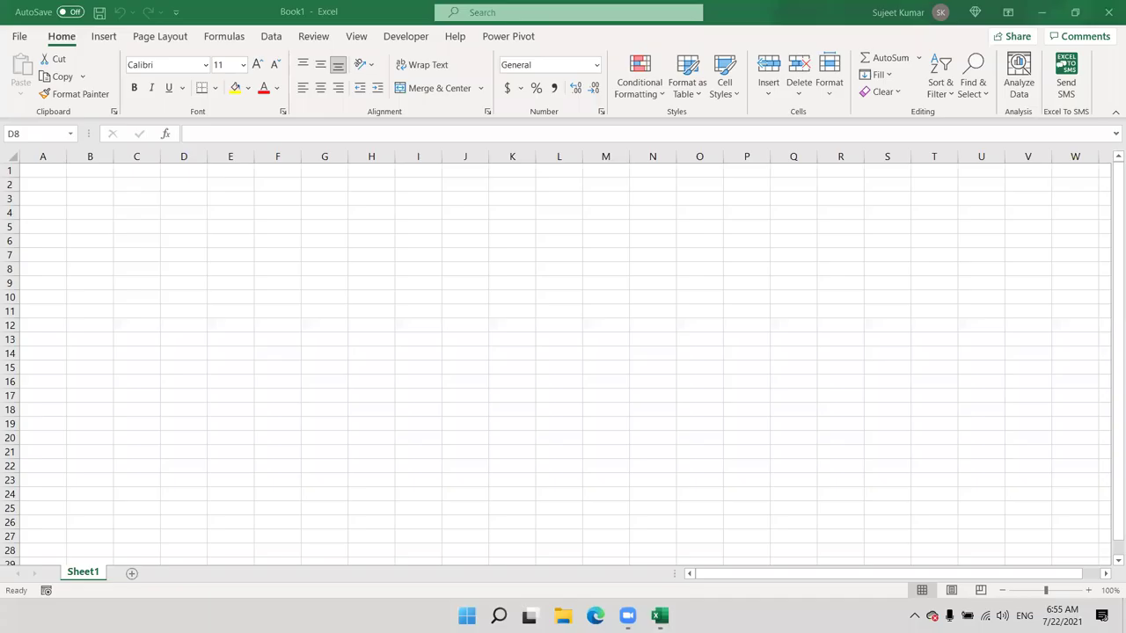
# Enter 'Date' as the column A header in cell A1, correcting an initial mistyped entry.
pyautogui.scroll(5, 121, 228)
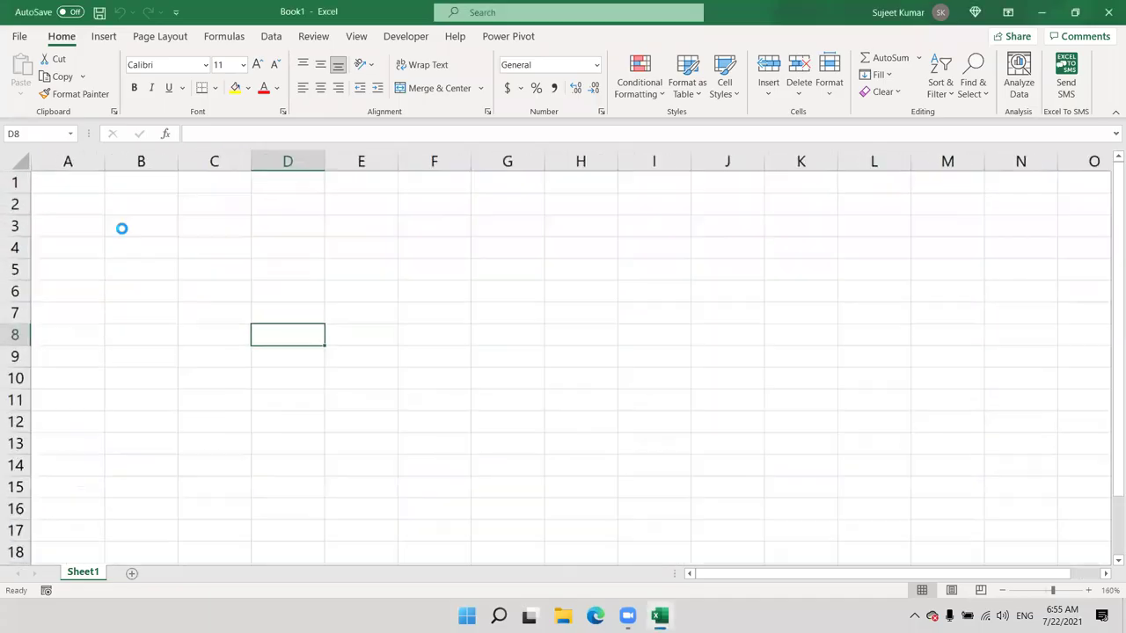
pyautogui.click(97, 181)
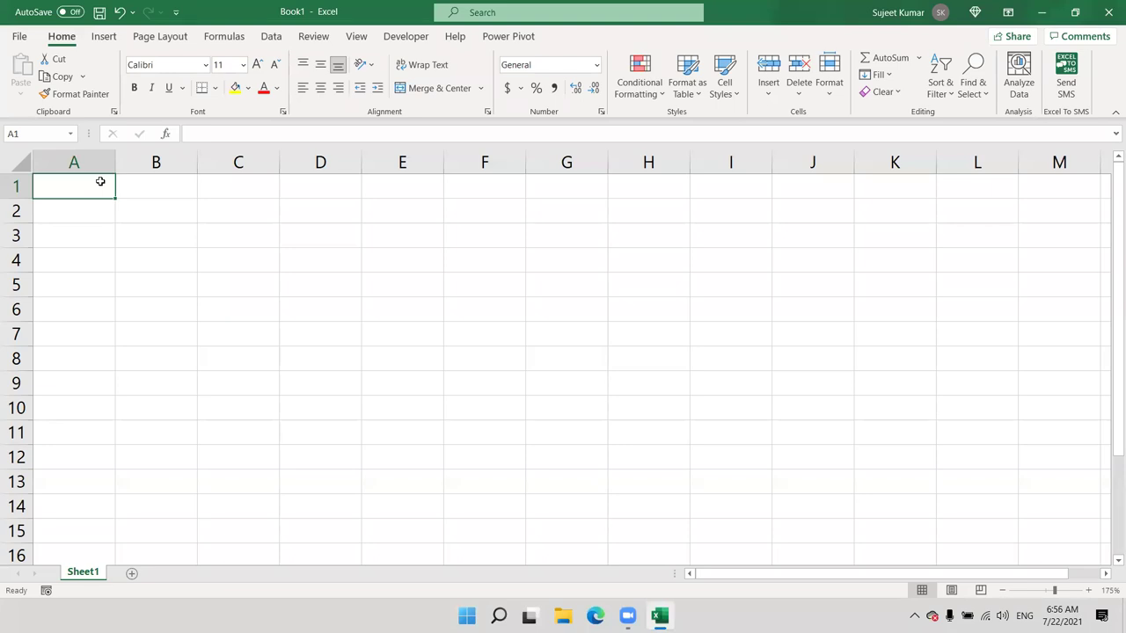
pyautogui.write('date')
pyautogui.press('Escape')
pyautogui.write('A')
pyautogui.press('BackSpace')
pyautogui.write('Date')
pyautogui.press('Return')
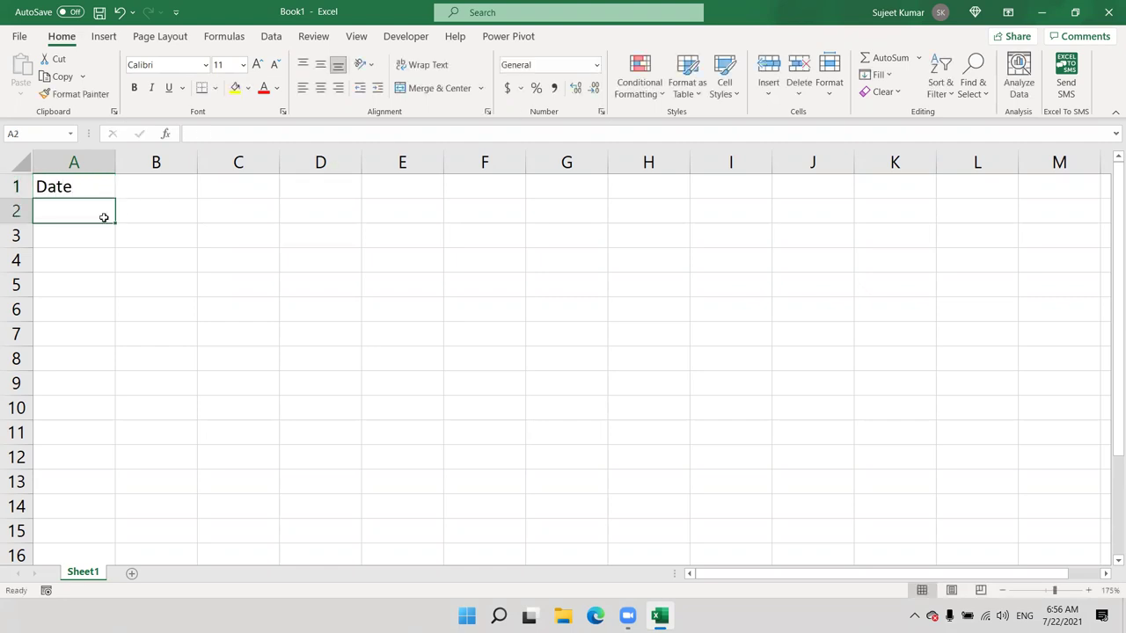
# Enter the dates 1/1, 7/1 and 8/1 into cells A2, A3 and A4.
pyautogui.click(91, 253)
pyautogui.click(95, 212)
pyautogui.write('1/')
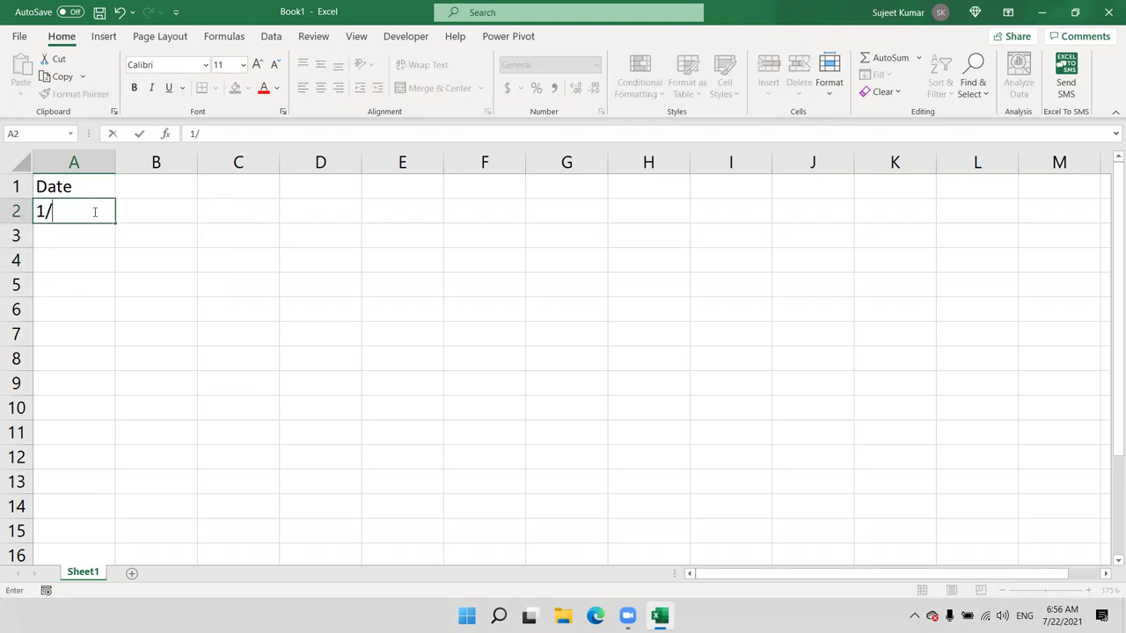
pyautogui.write('1')
pyautogui.press('Return')
pyautogui.write('7/')
pyautogui.press('Return')
pyautogui.press('Up')
pyautogui.write('7/1')
pyautogui.press('Return')
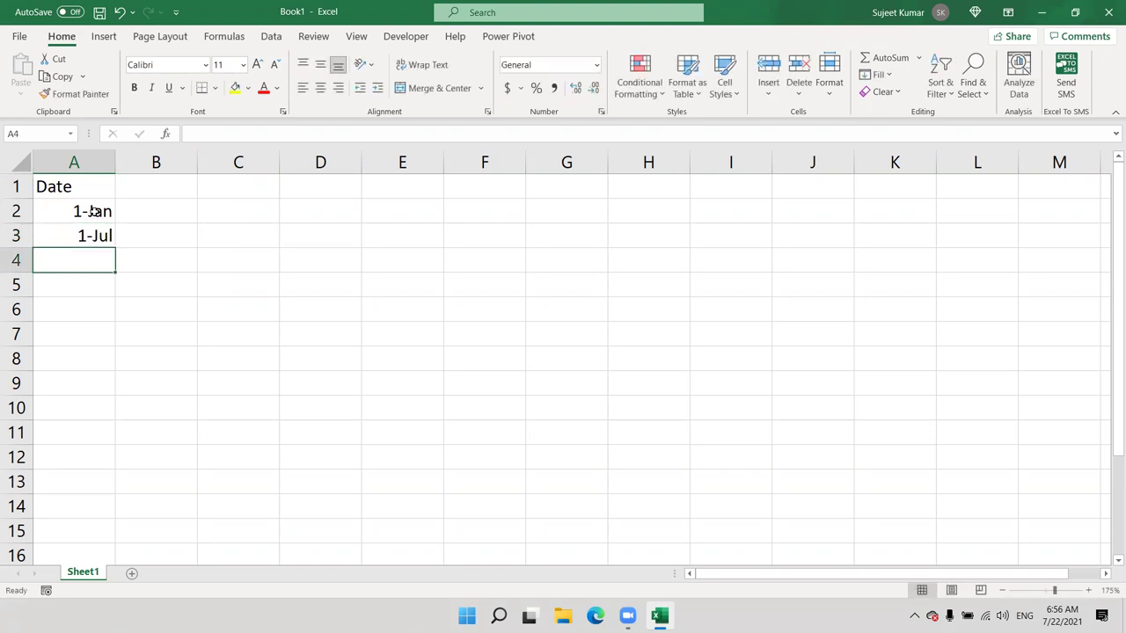
pyautogui.click(100, 235)
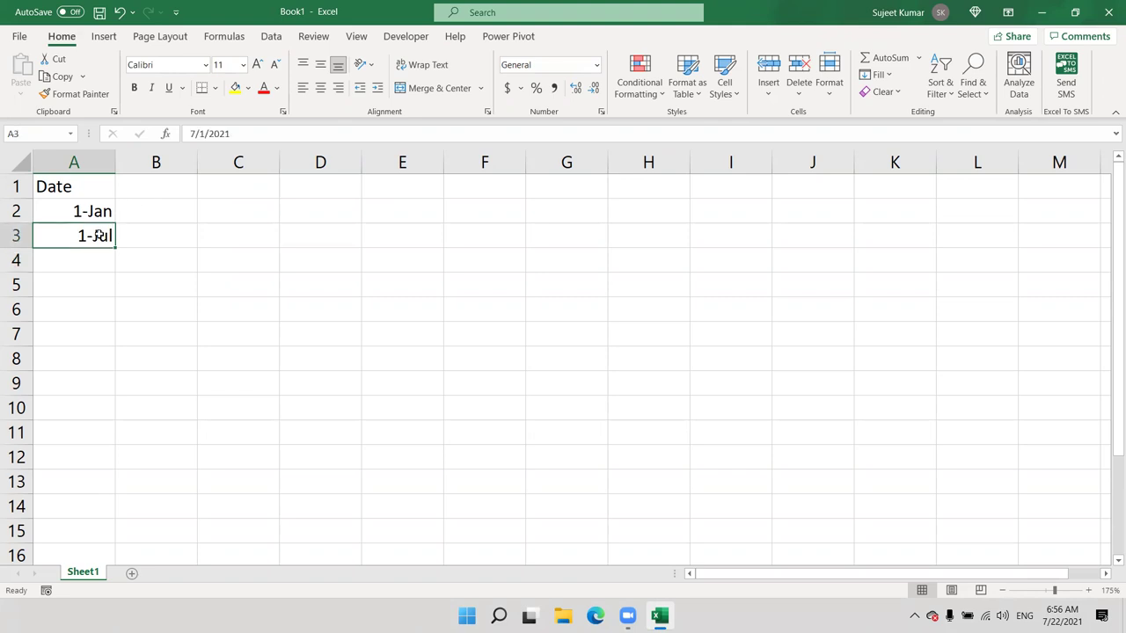
pyautogui.click(102, 262)
pyautogui.write('8/1')
pyautogui.press('Return')
pyautogui.moveTo(102, 261); pyautogui.dragTo(102, 214)
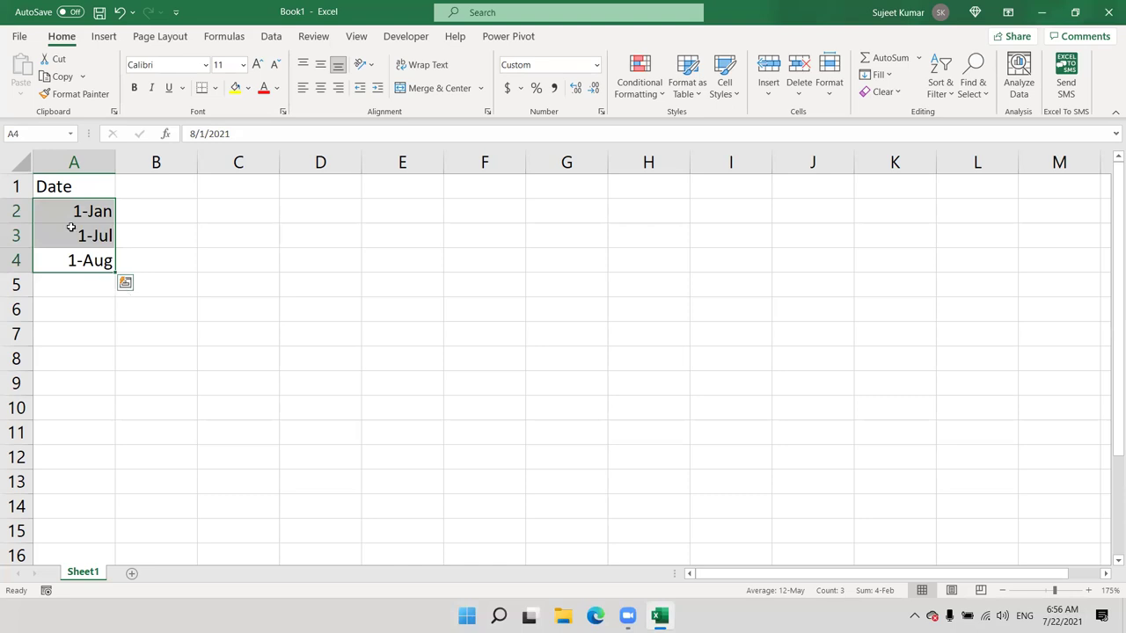
# Change the A1 header from Date to Amt.
pyautogui.click(58, 186)
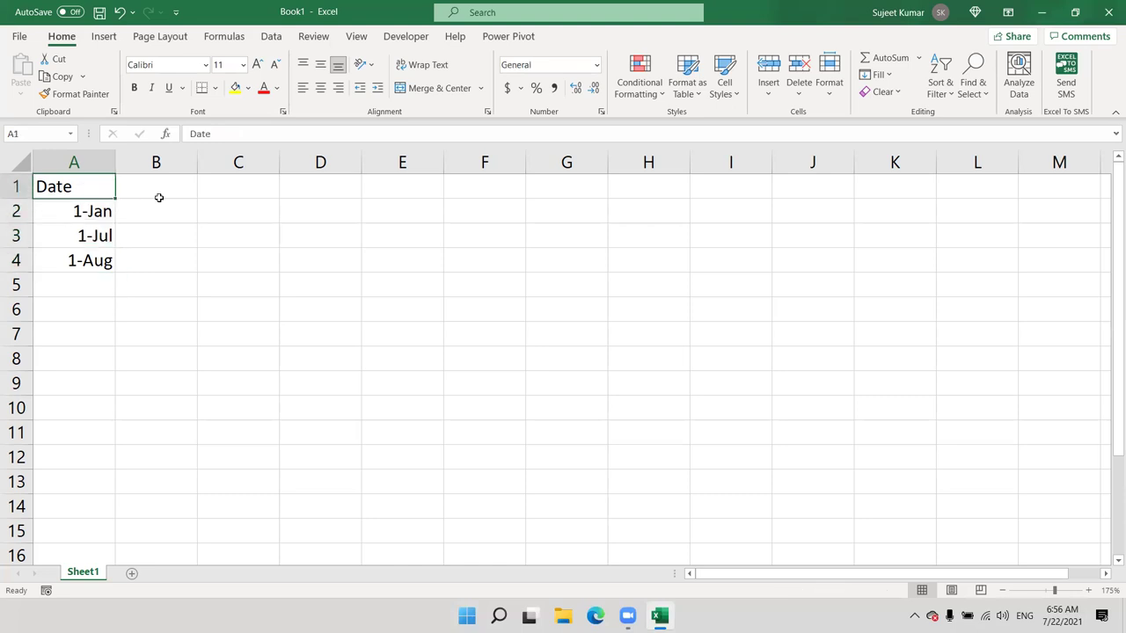
pyautogui.write('Amt')
pyautogui.press('Return')
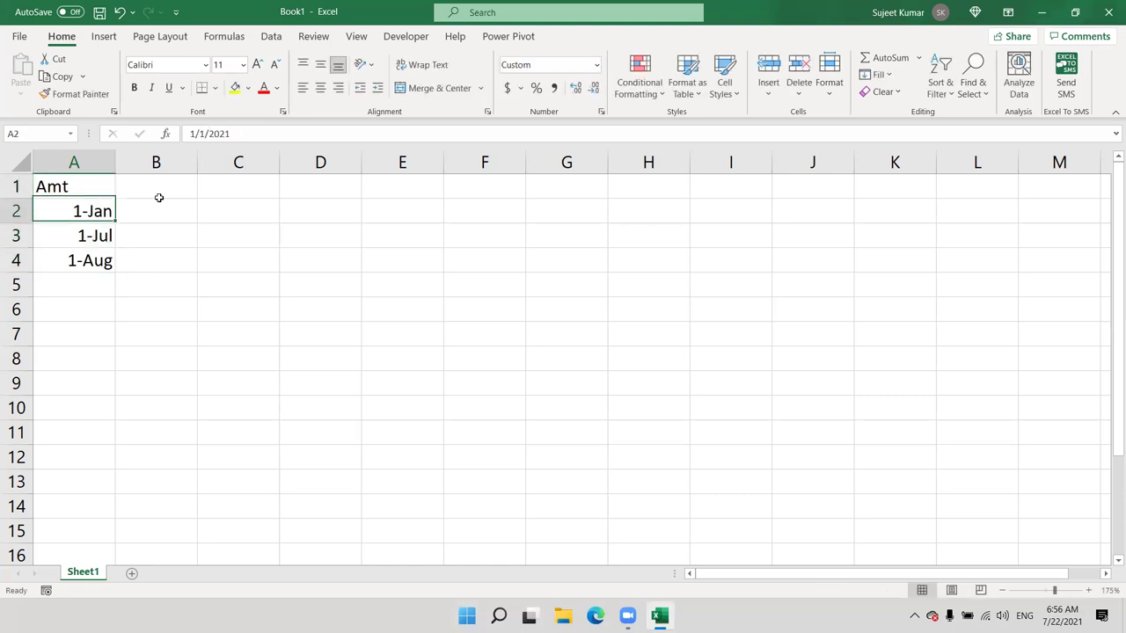
pyautogui.hotkey('ctrl', 'shift', 'Down')
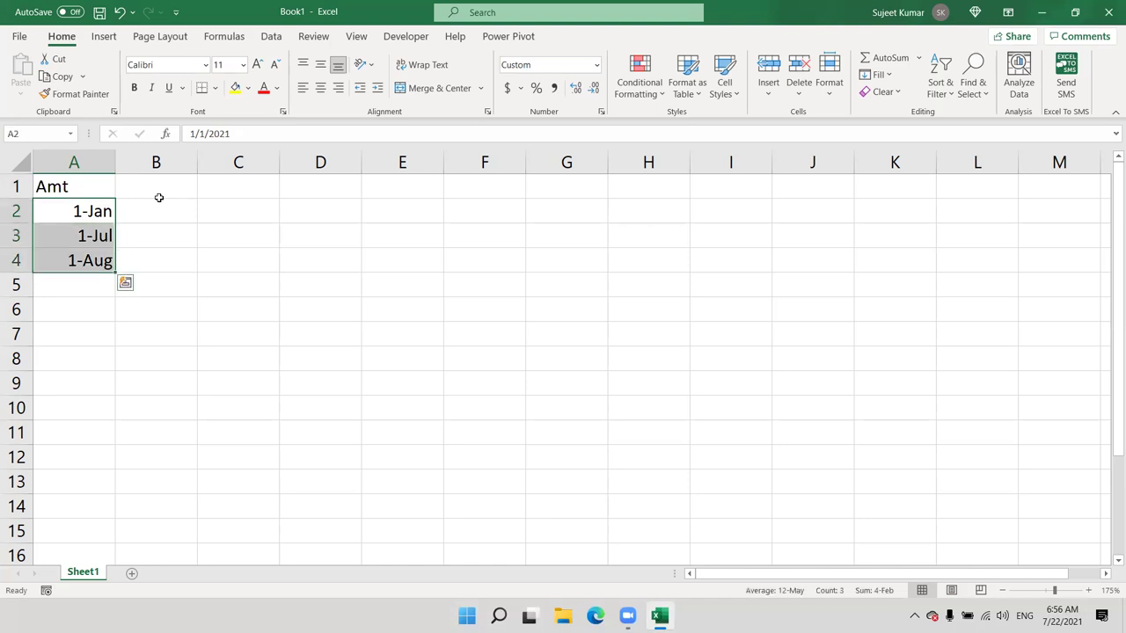
pyautogui.press('Up')
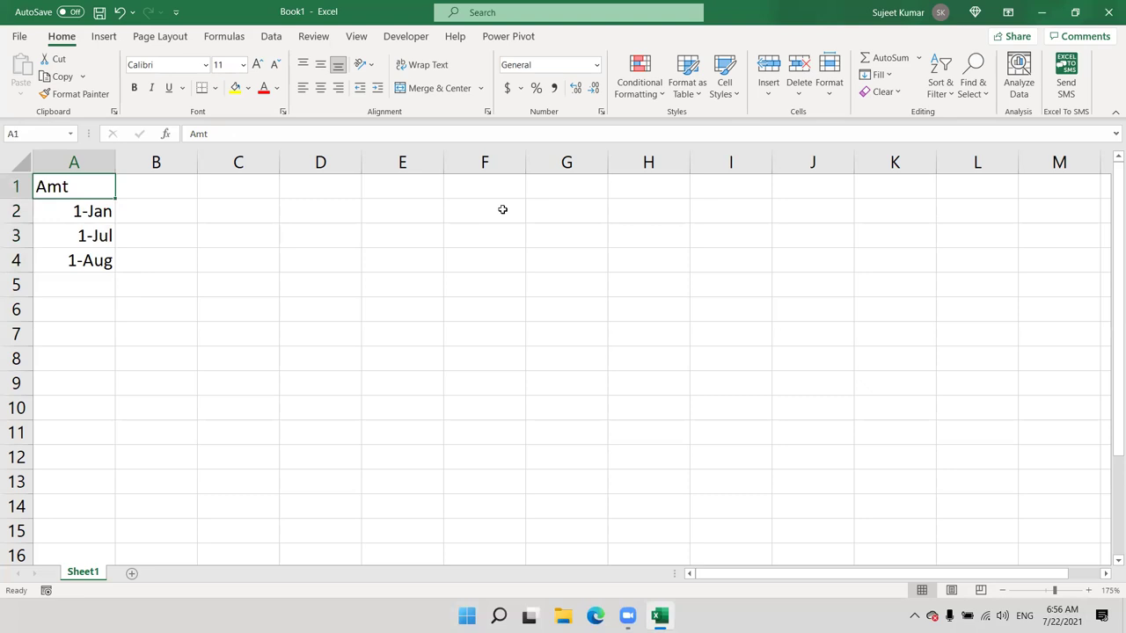
# Clear the dates from A2:A4 and enter the amounts 25, 63, 25 and 52 in column F.
pyautogui.click(64, 222)
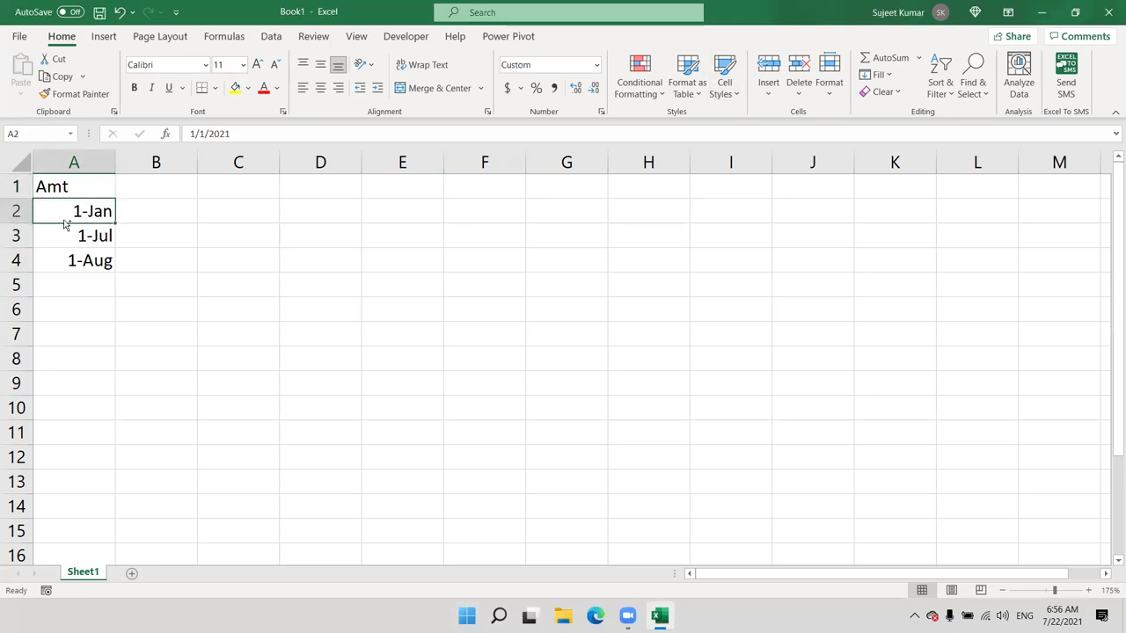
pyautogui.hotkey('ctrl', 'shift', 'Down')
pyautogui.press('Delete')
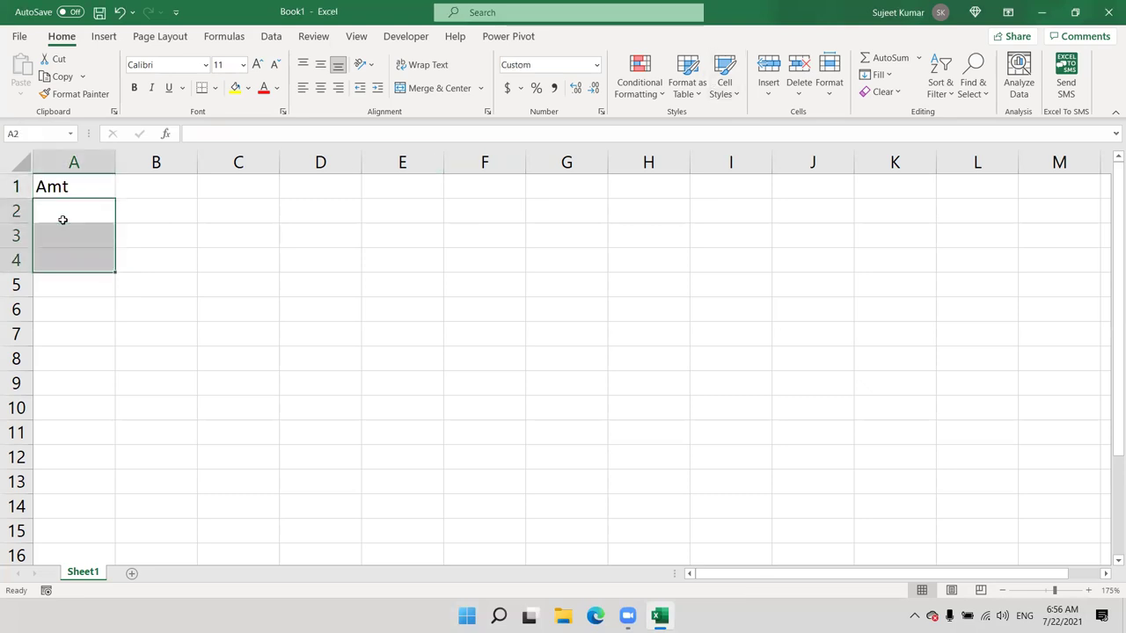
pyautogui.write('2')
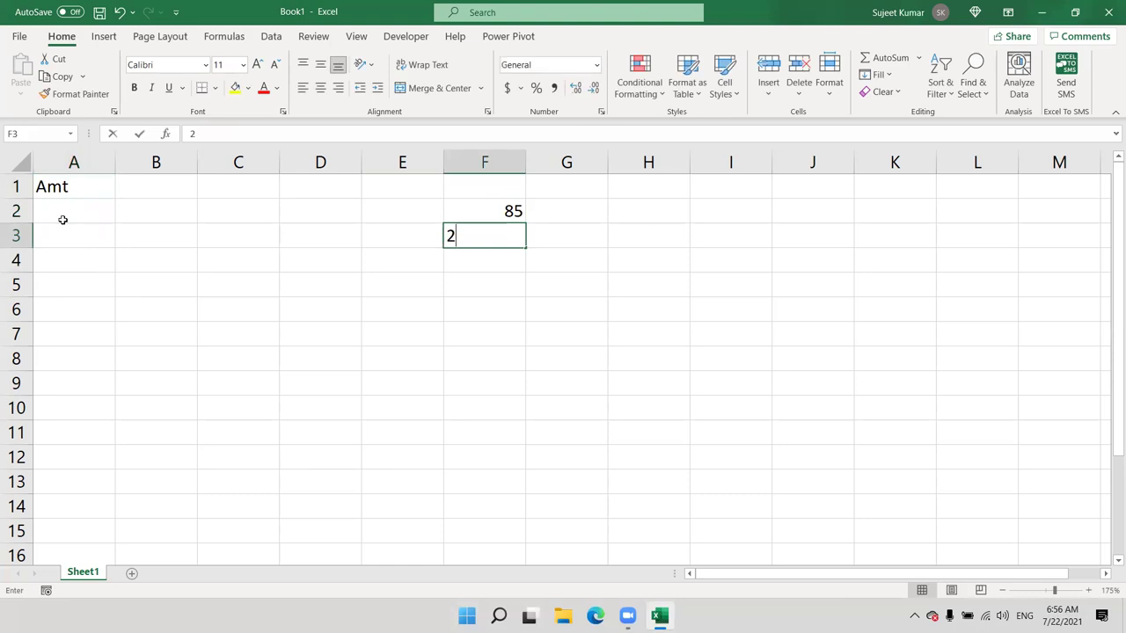
pyautogui.write('5')
pyautogui.press('Return')
pyautogui.write('63')
pyautogui.press('Return')
pyautogui.write('25')
pyautogui.press('Return')
pyautogui.write('52')
pyautogui.press('Return')
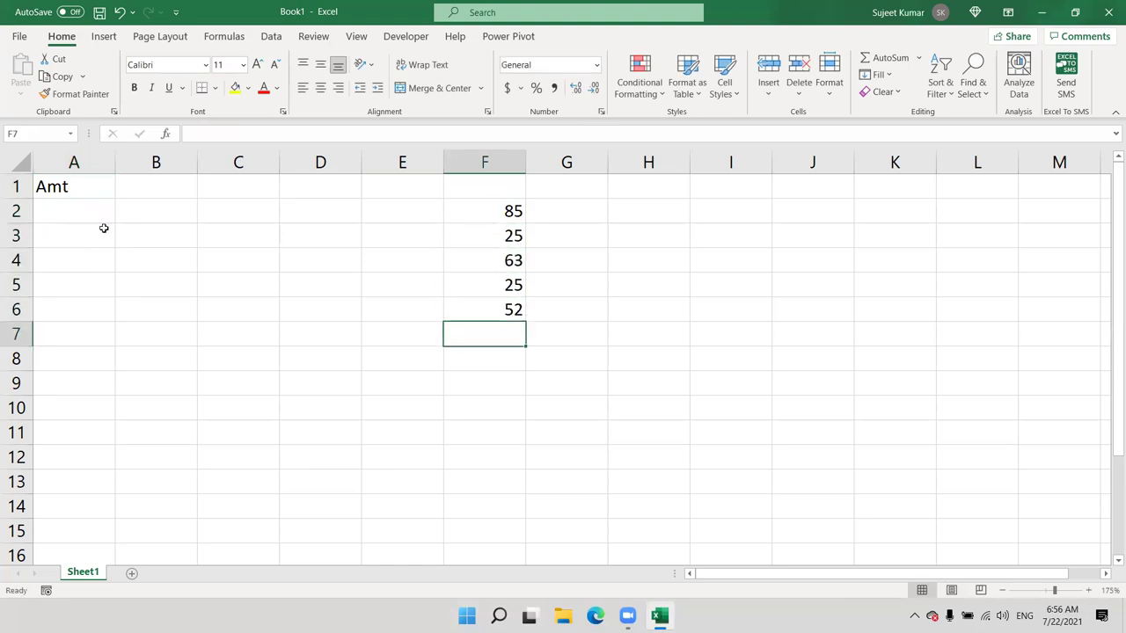
# Add the headers Amt in F1 and Date in G1.
pyautogui.click(66, 209)
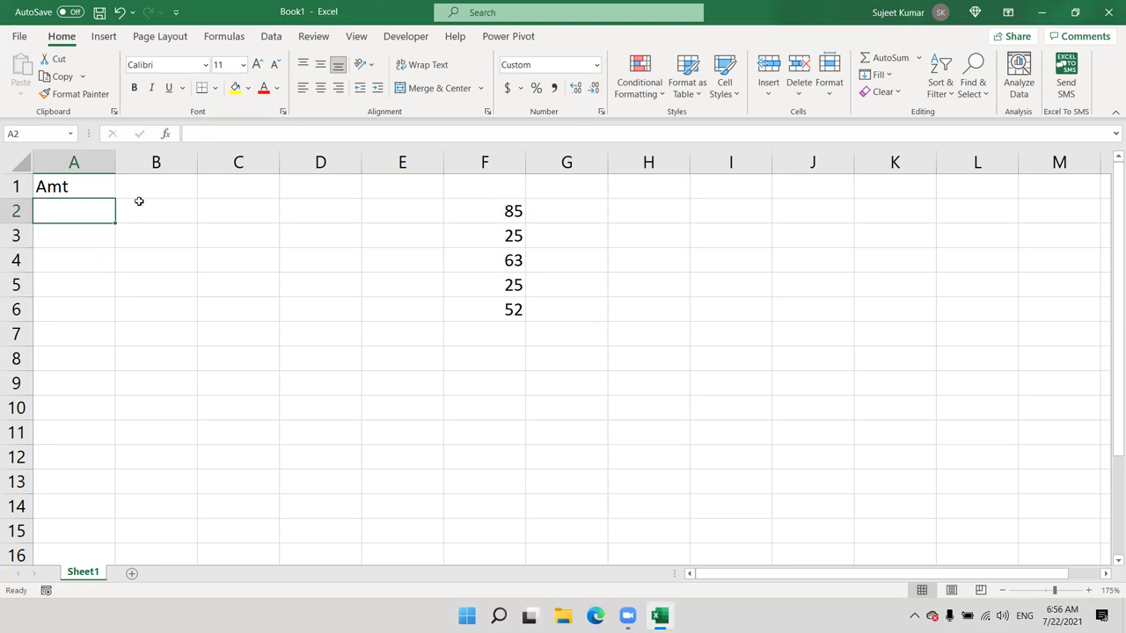
pyautogui.click(490, 188)
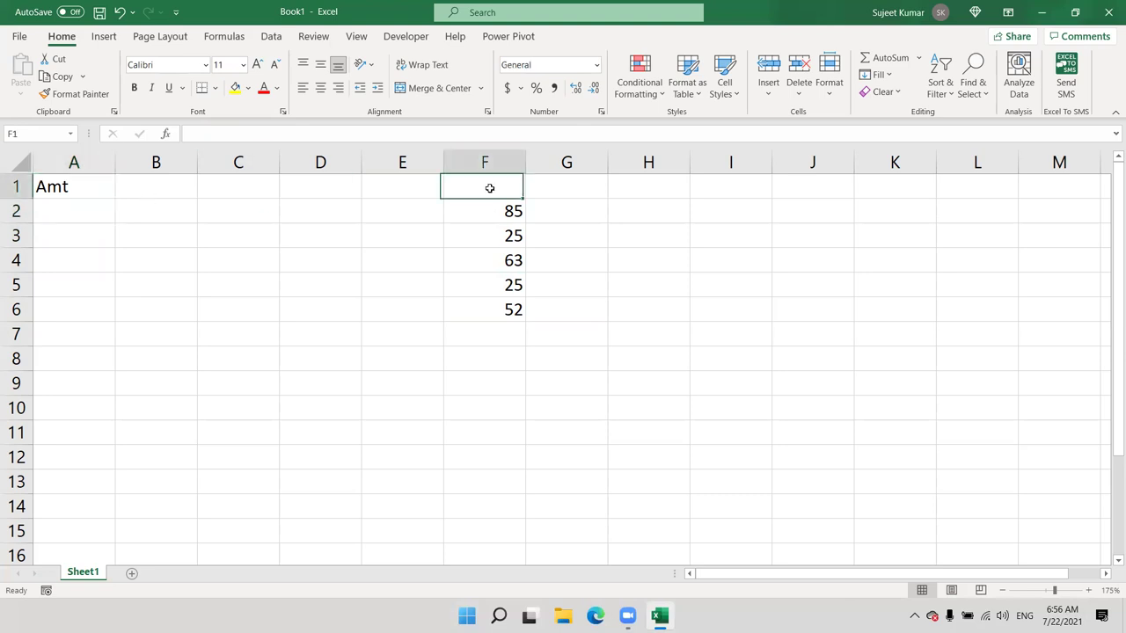
pyautogui.write('Amt')
pyautogui.press('Tab')
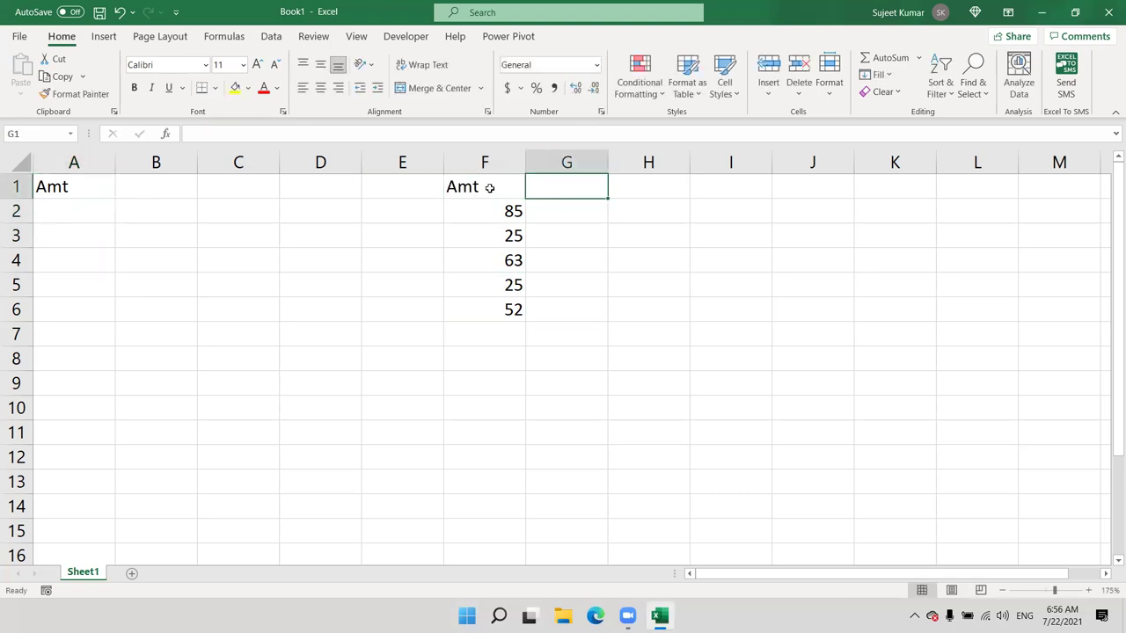
pyautogui.write('Date')
pyautogui.press('Return')
# Enter 1-Jul in G2 and fill the dates down through 5-Jul in G6.
pyautogui.press('Right')
pyautogui.write('7/1')
pyautogui.press('Return')
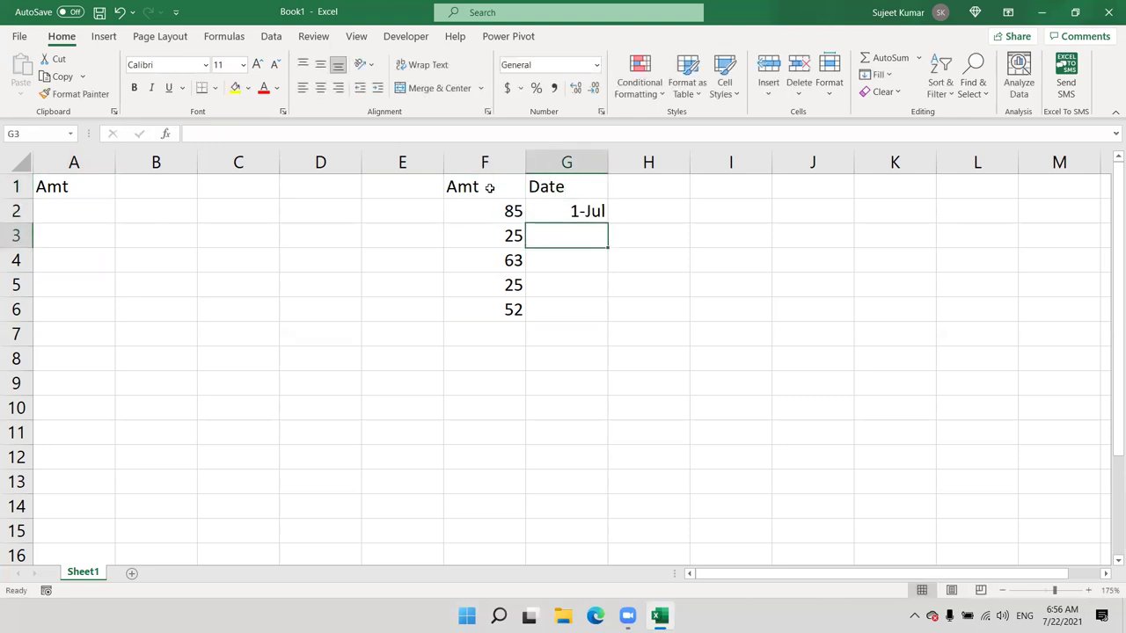
pyautogui.click(588, 207)
pyautogui.doubleClick(607, 222)
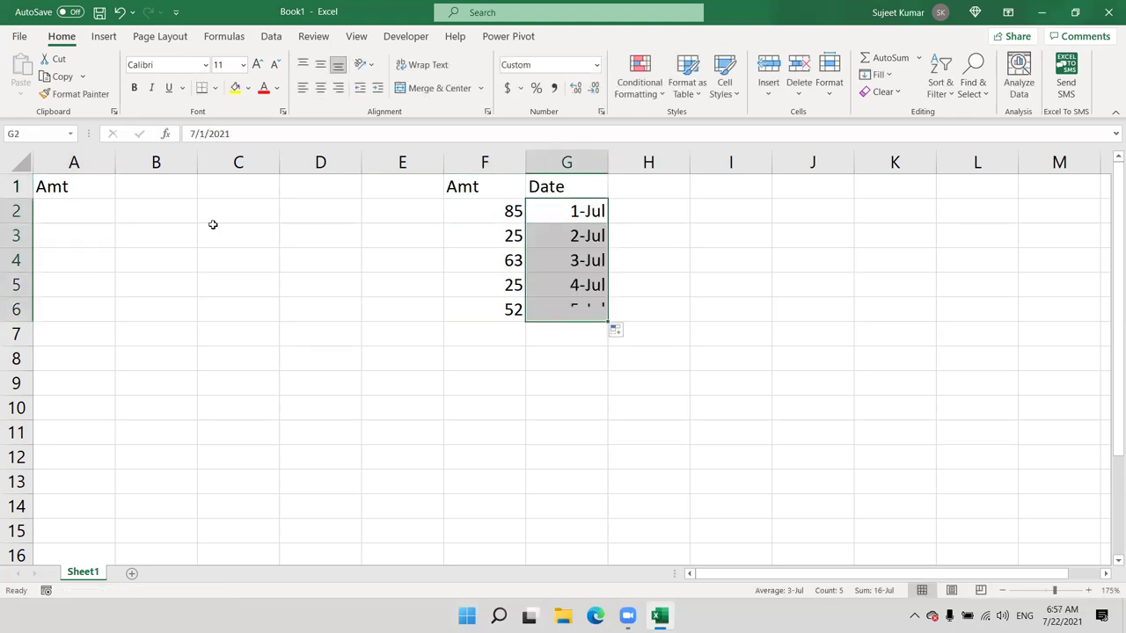
# Check the amount in F2 and the date in G2 alongside cell A2.
pyautogui.click(92, 206)
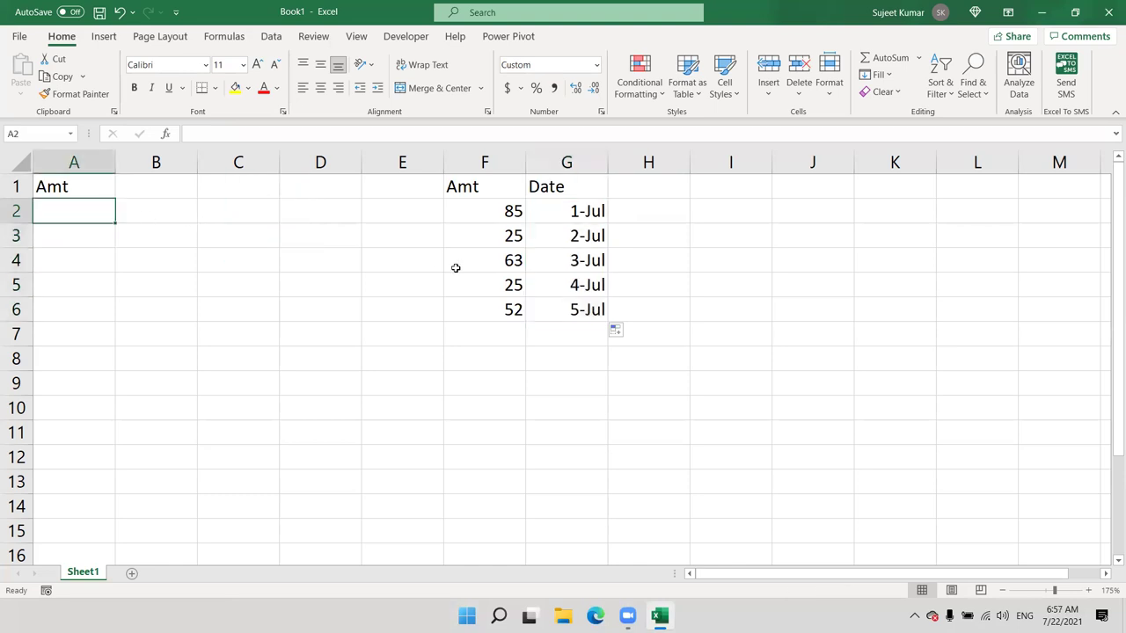
pyautogui.press('Up')
pyautogui.click(492, 215)
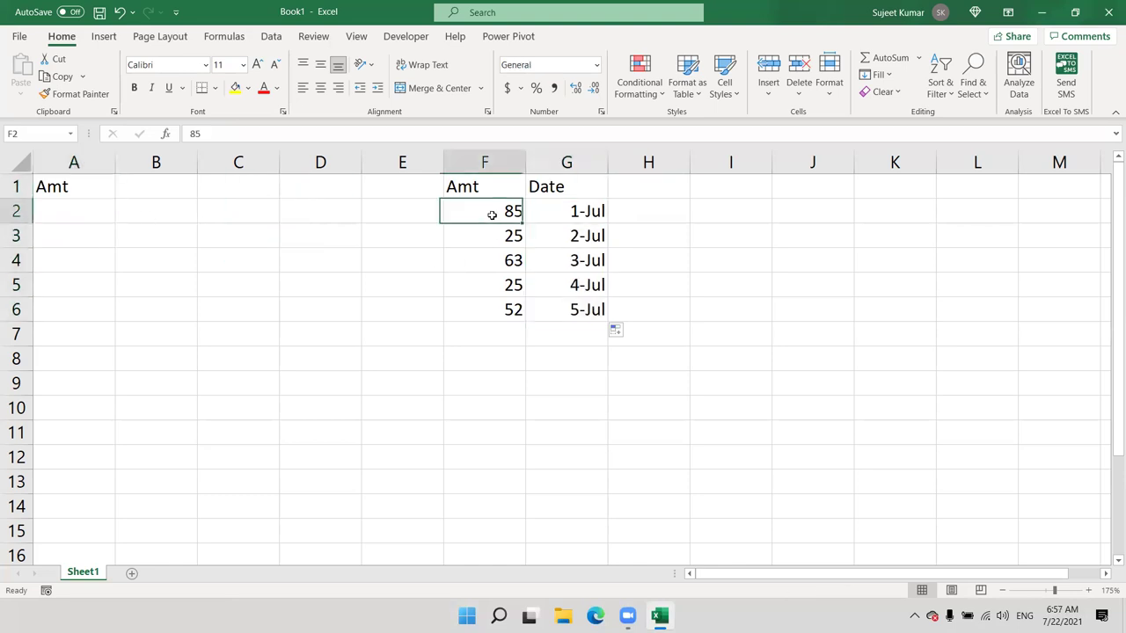
pyautogui.click(53, 213)
pyautogui.click(573, 219)
pyautogui.click(73, 215)
# Enter =IF(A1="Amt",F2,G2) in A2 and copy it down the column.
pyautogui.write('=IF(')
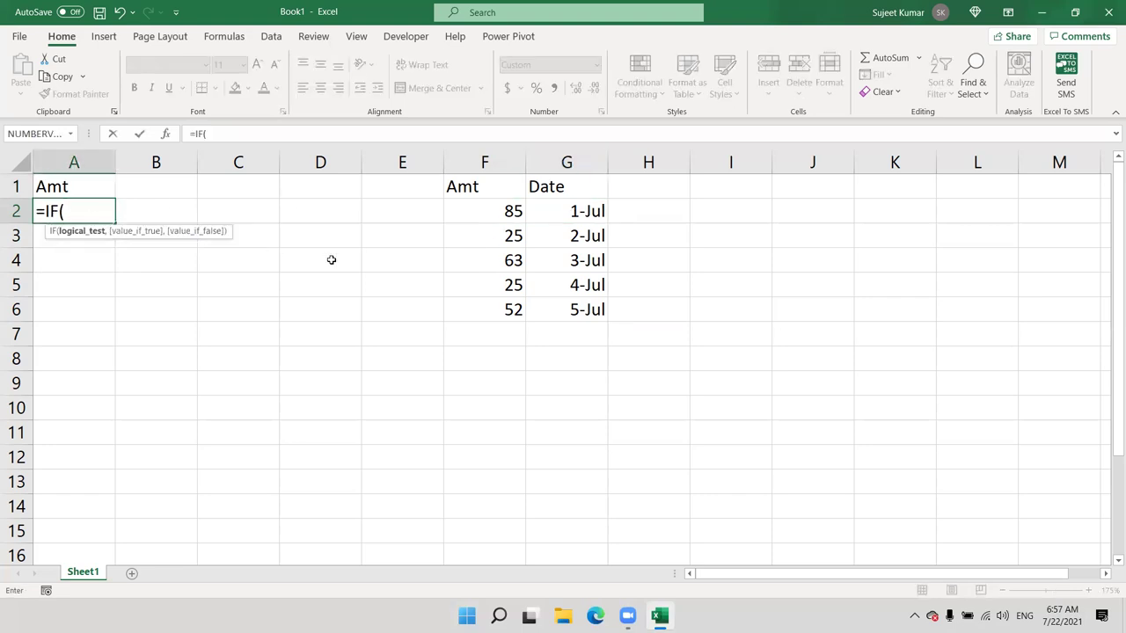
pyautogui.click(82, 190)
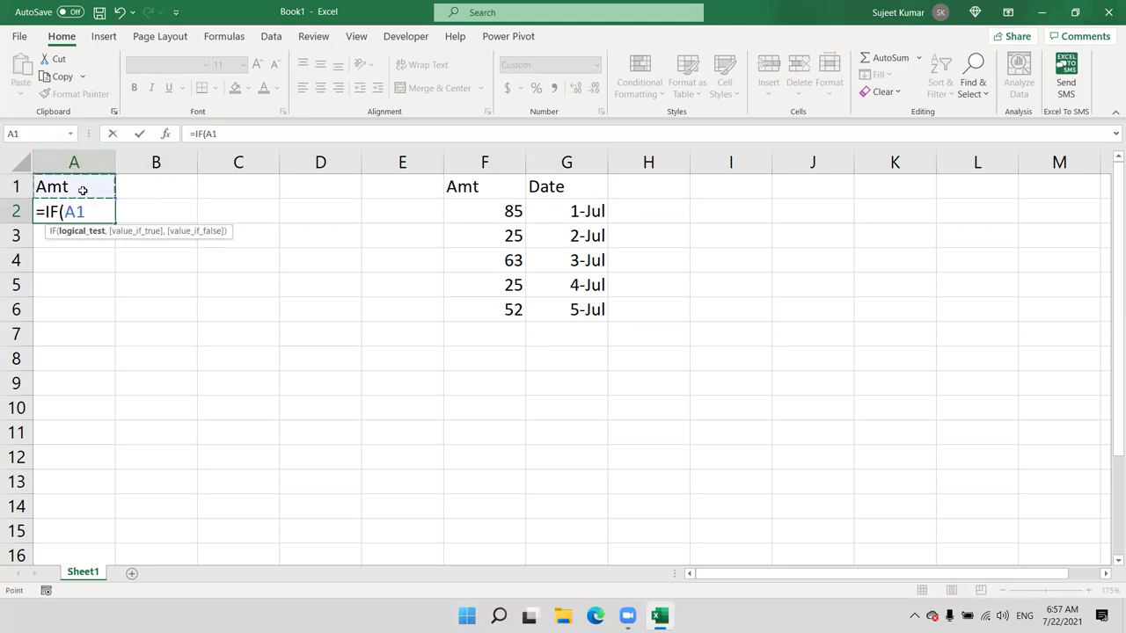
pyautogui.write('="Amt",')
pyautogui.click(491, 210)
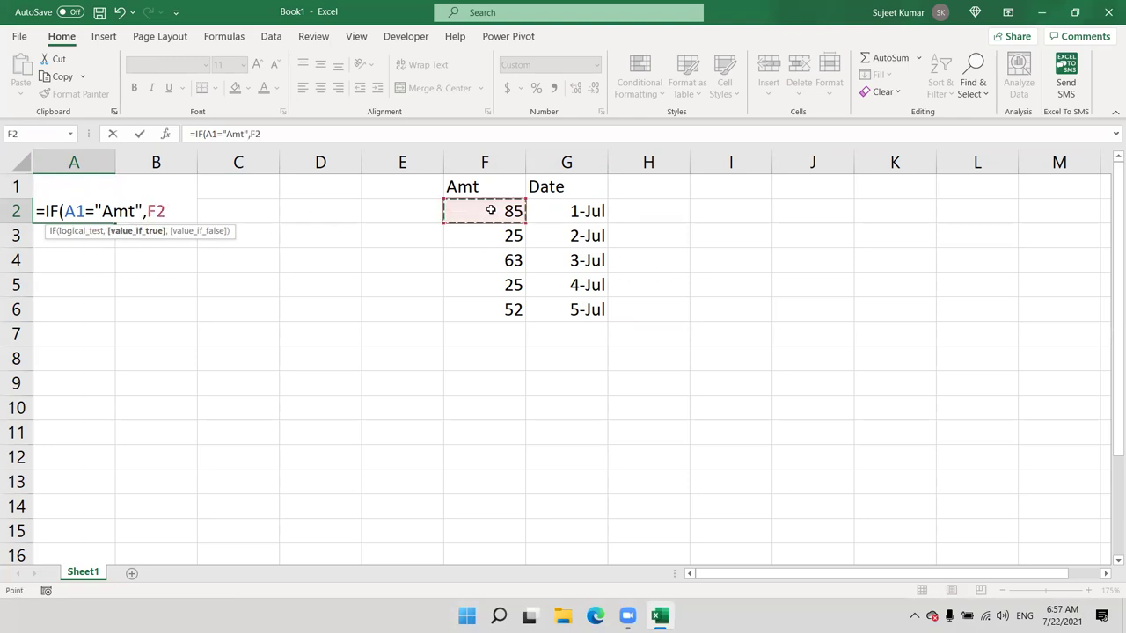
pyautogui.write(',')
pyautogui.click(588, 208)
pyautogui.press('Return')
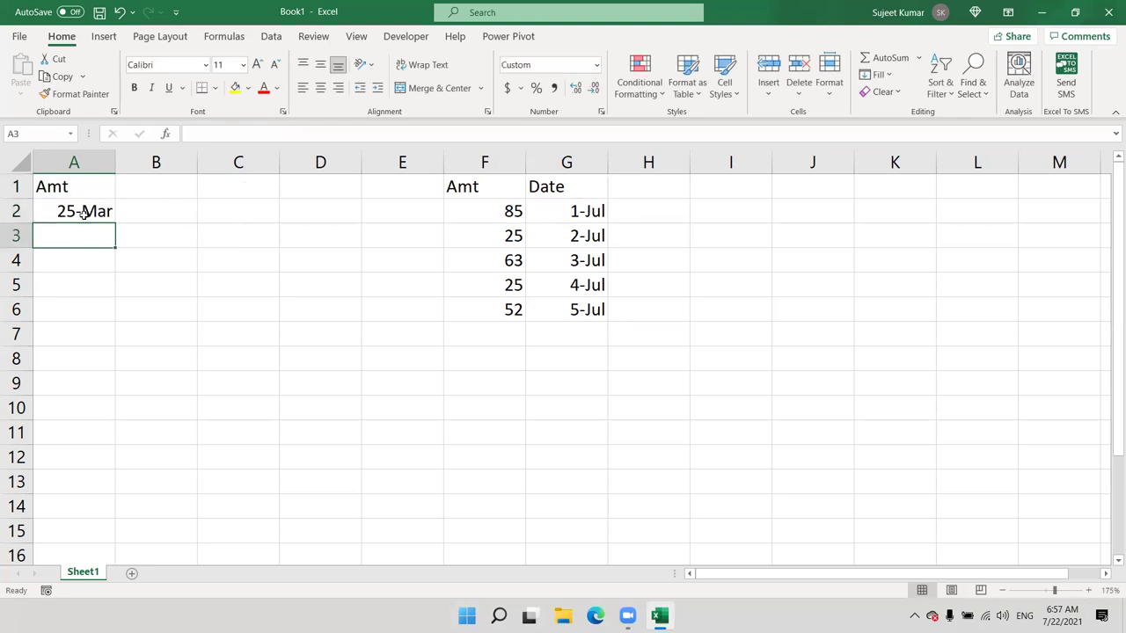
pyautogui.click(84, 216)
pyautogui.moveTo(112, 225)
pyautogui.mouseDown()
pyautogui.moveTo(102, 326)
pyautogui.moveTo(114, 220)
pyautogui.mouseUp()
# Make the A1 reference absolute, refill the formula to A6, and apply General format.
pyautogui.click(209, 134)
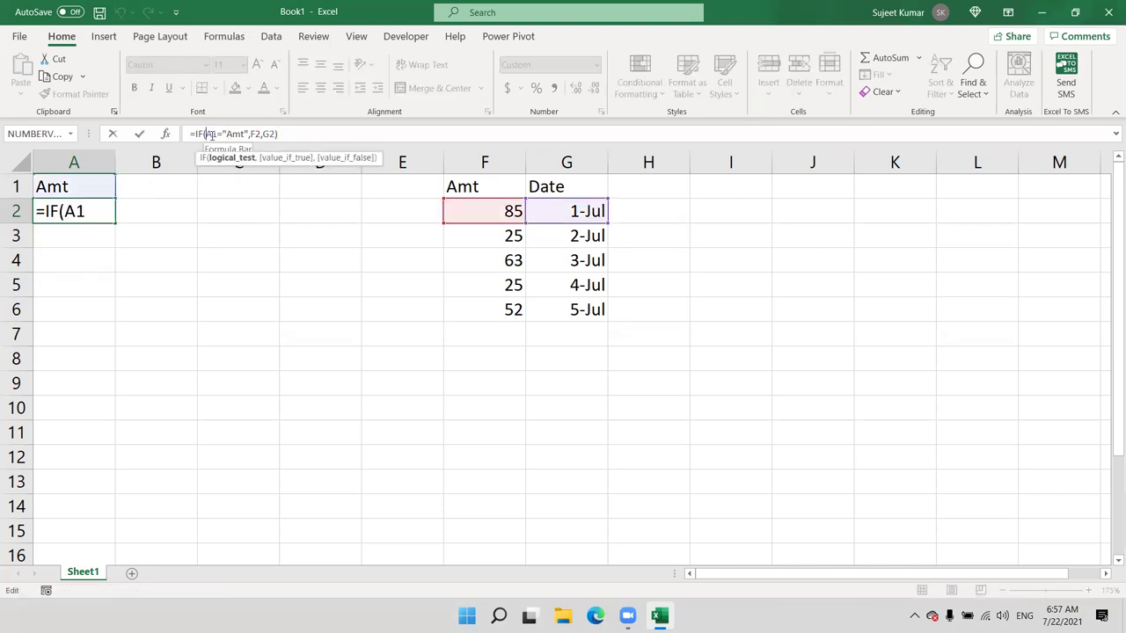
pyautogui.press('F4')
pyautogui.press('Return')
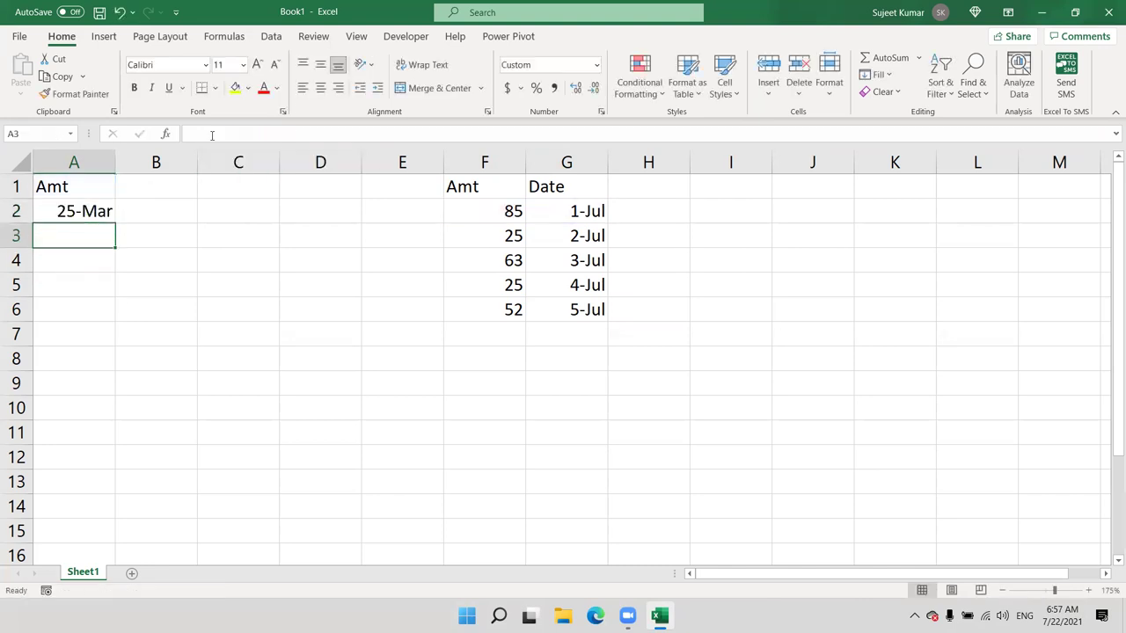
pyautogui.click(90, 213)
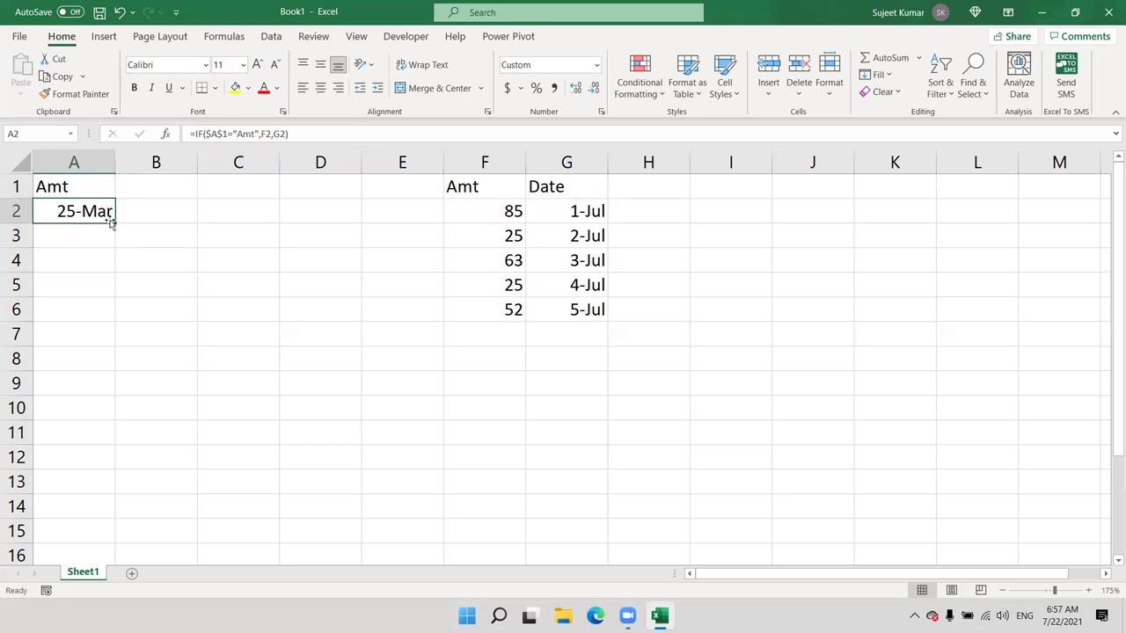
pyautogui.moveTo(108, 218); pyautogui.dragTo(93, 332)
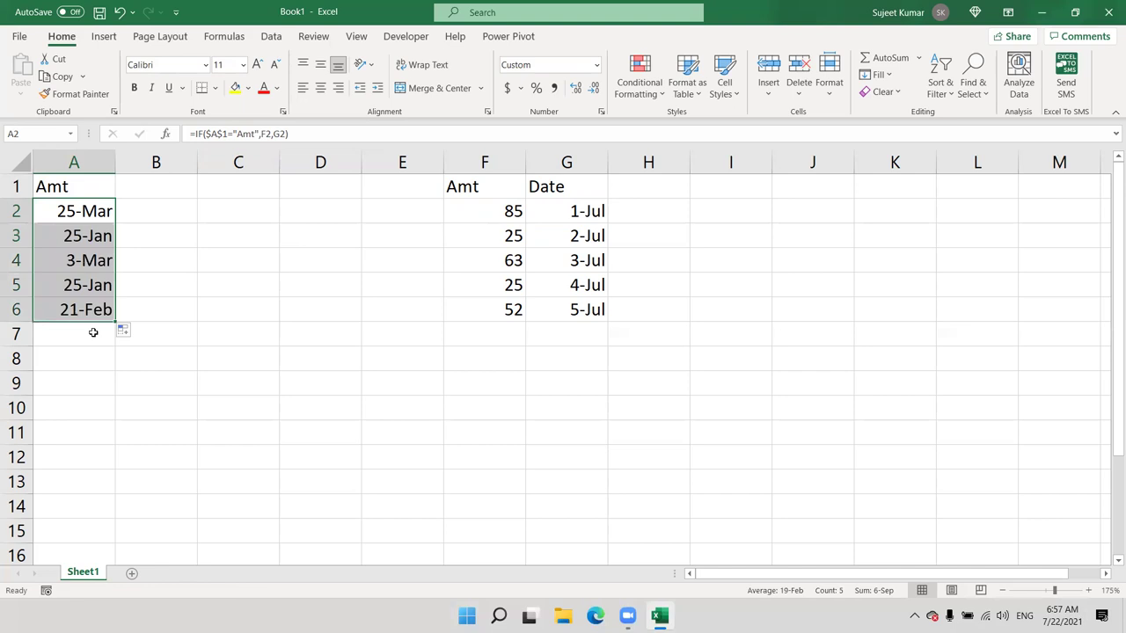
pyautogui.hotkey('ctrl', 'shift', '~')
pyautogui.click(193, 208)
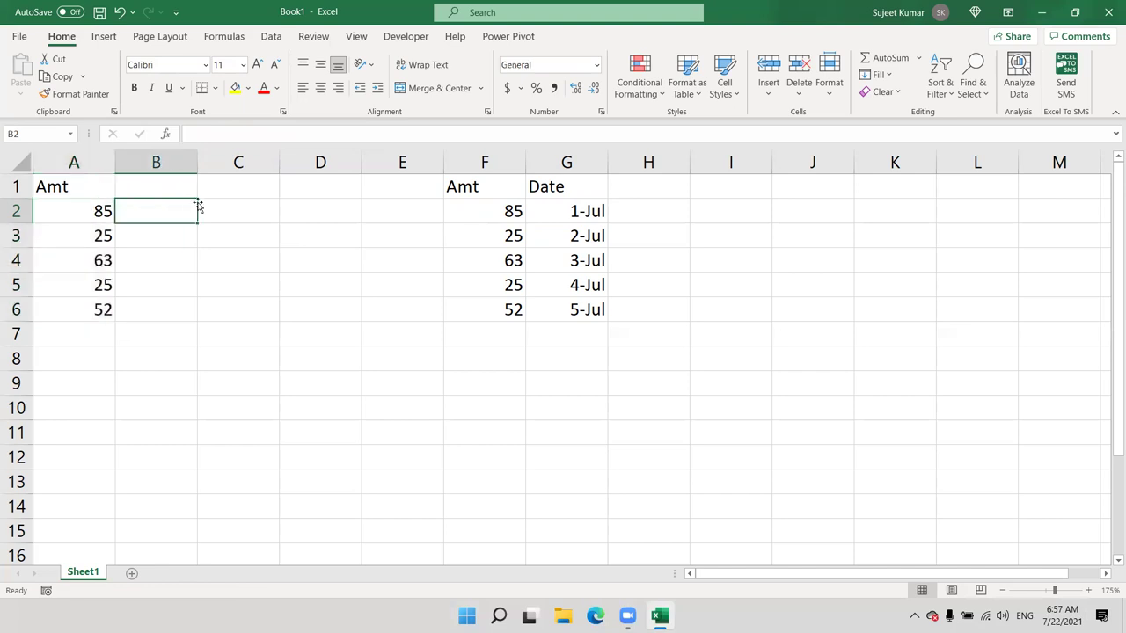
# Change A1 to 'date' and apply a date format to A2:A6.
pyautogui.click(83, 190)
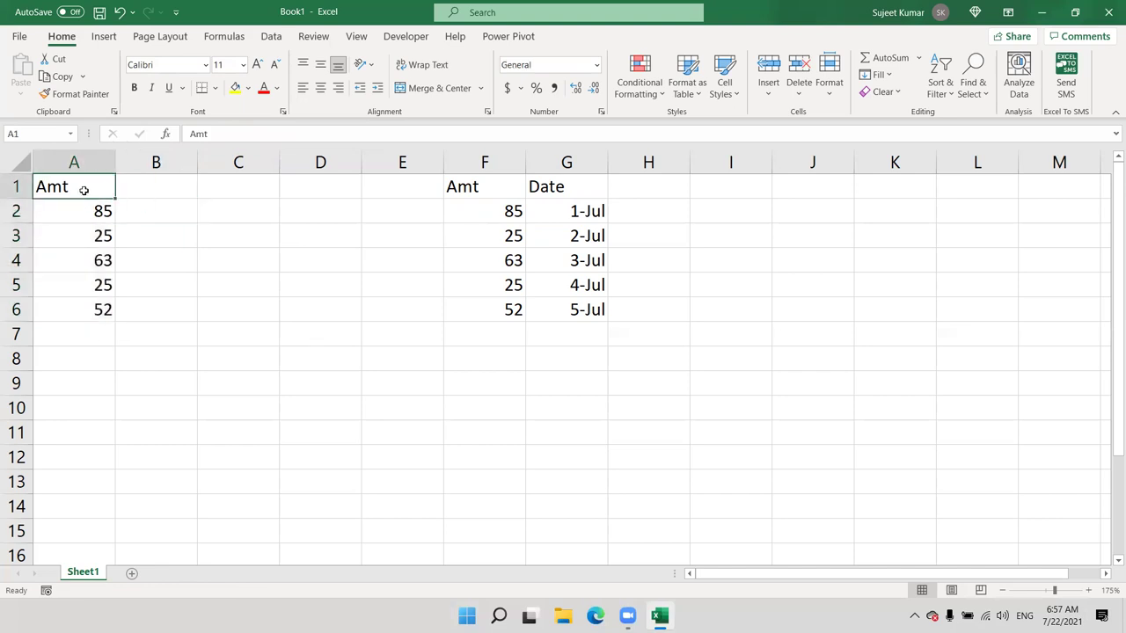
pyautogui.write('date')
pyautogui.press('Return')
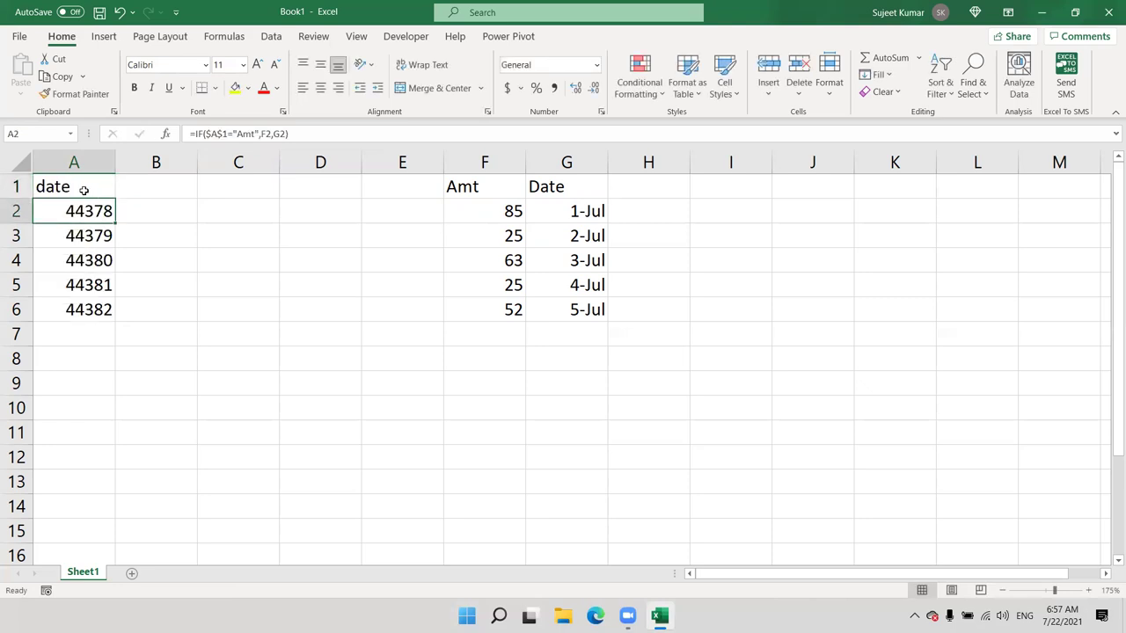
pyautogui.hotkey('ctrl', 'shift', 'Down')
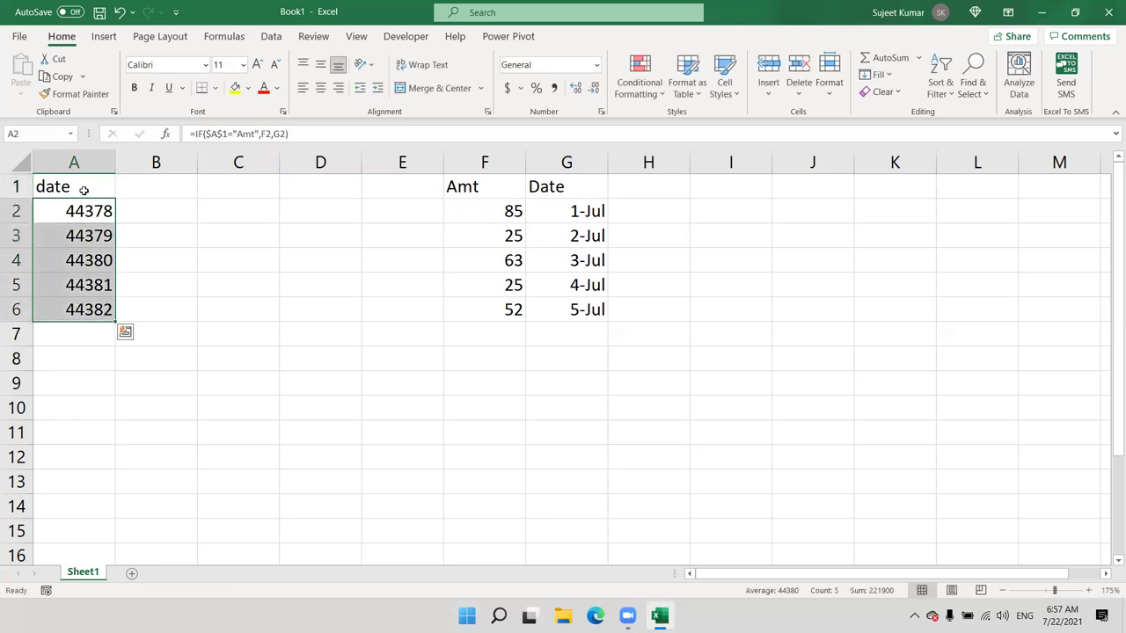
pyautogui.hotkey('ctrl', 'shift', '3')
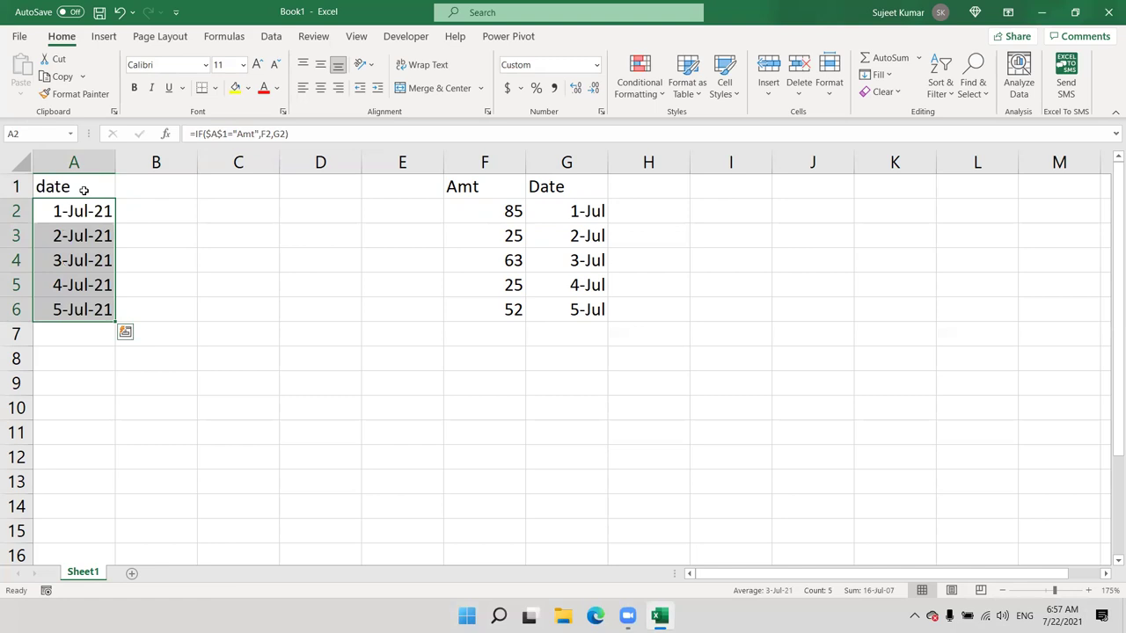
pyautogui.click(83, 190)
# Change A1 to 'amt', show A2:A6 in General format, and narrow column A to fit the amounts.
pyautogui.write('am')
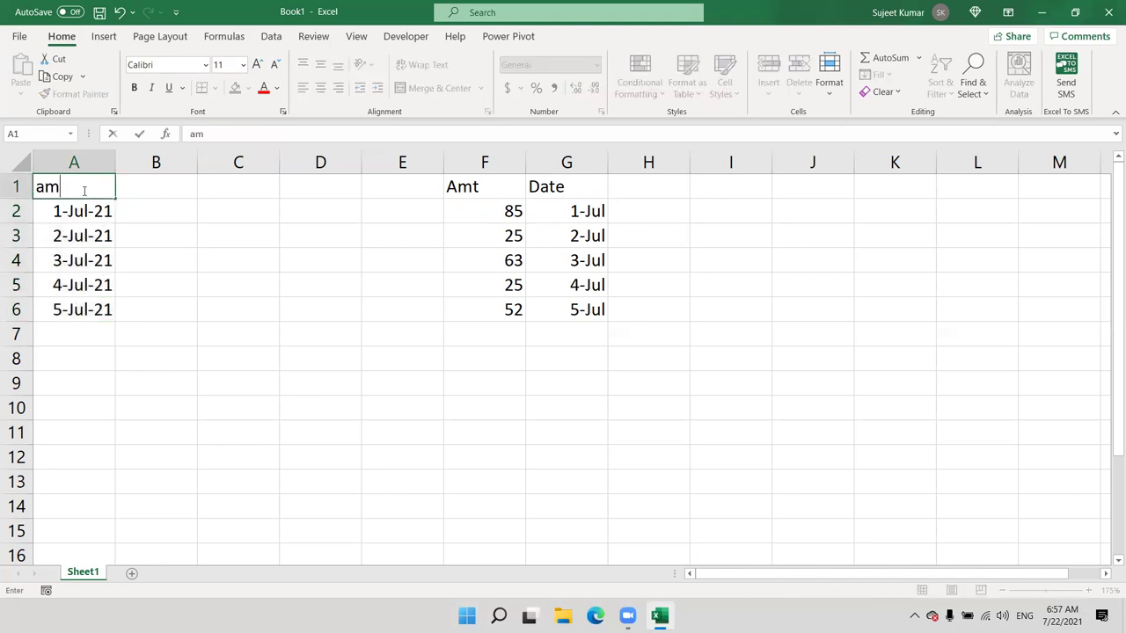
pyautogui.write('t')
pyautogui.press('Return')
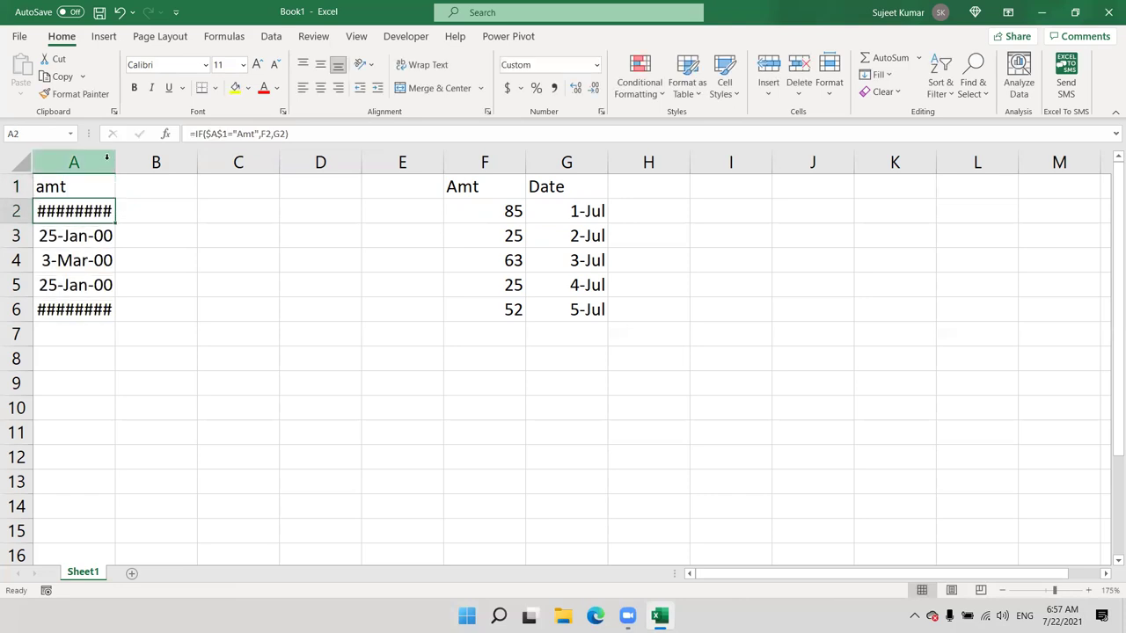
pyautogui.doubleClick(116, 162)
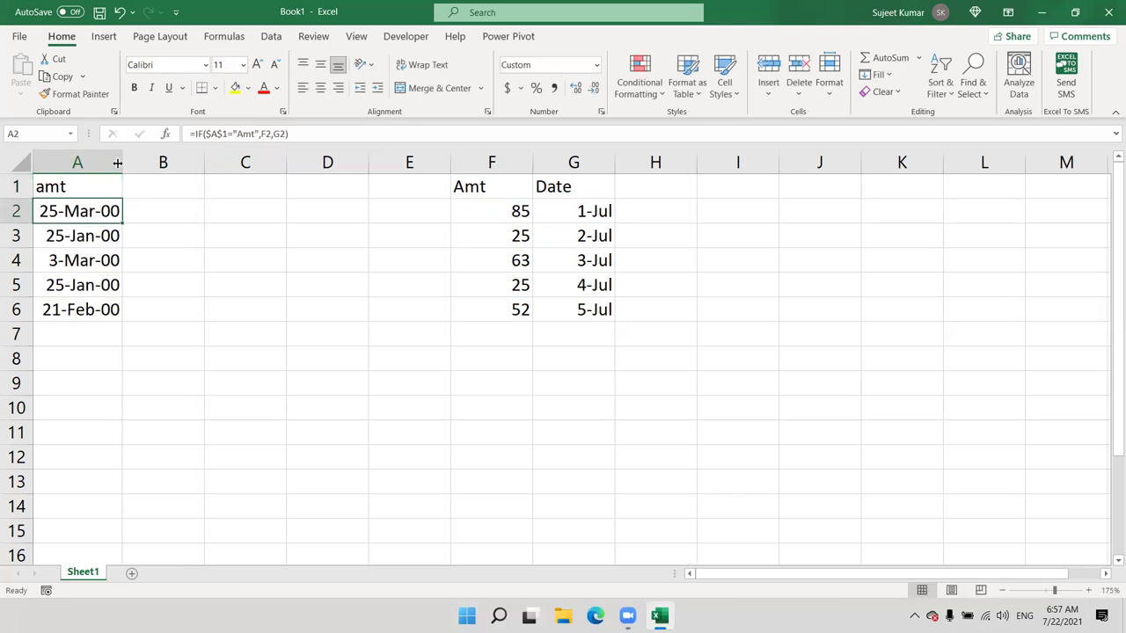
pyautogui.hotkey('ctrl', 'shift', 'Down')
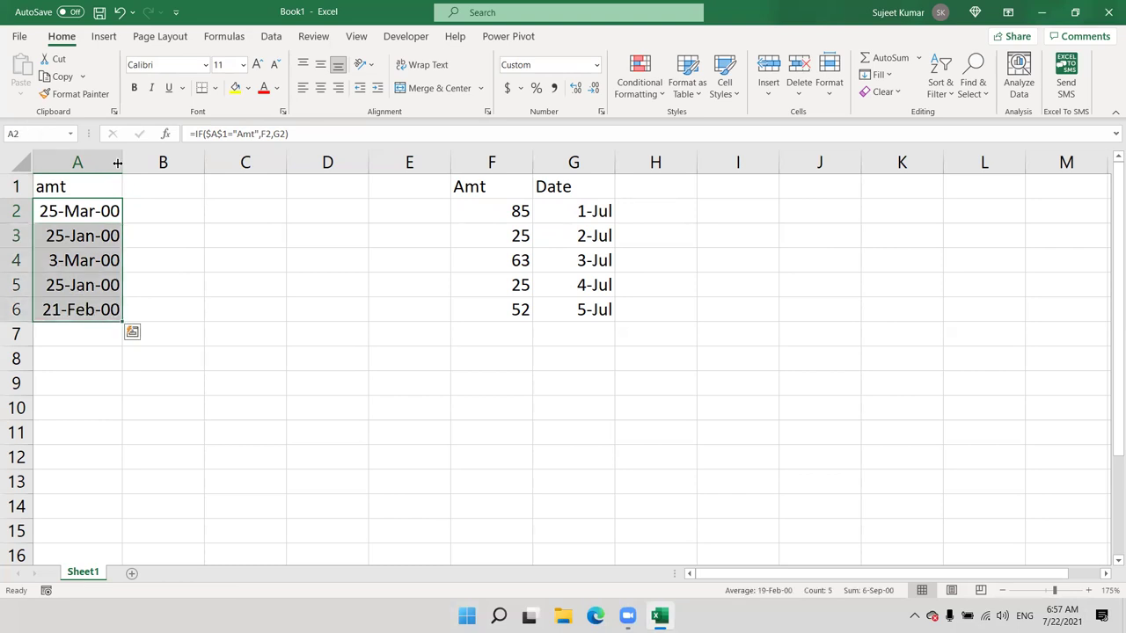
pyautogui.hotkey('ctrl', 'shift', '~')
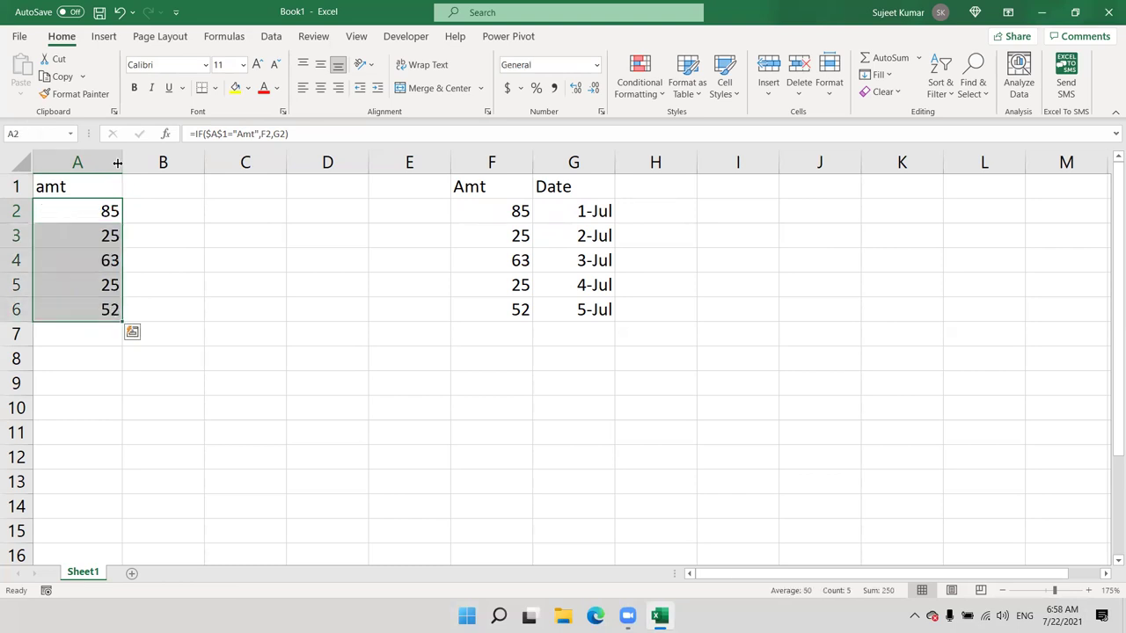
pyautogui.moveTo(117, 163)
pyautogui.mouseDown()
pyautogui.moveTo(75, 164)
pyautogui.moveTo(94, 162)
pyautogui.mouseUp()
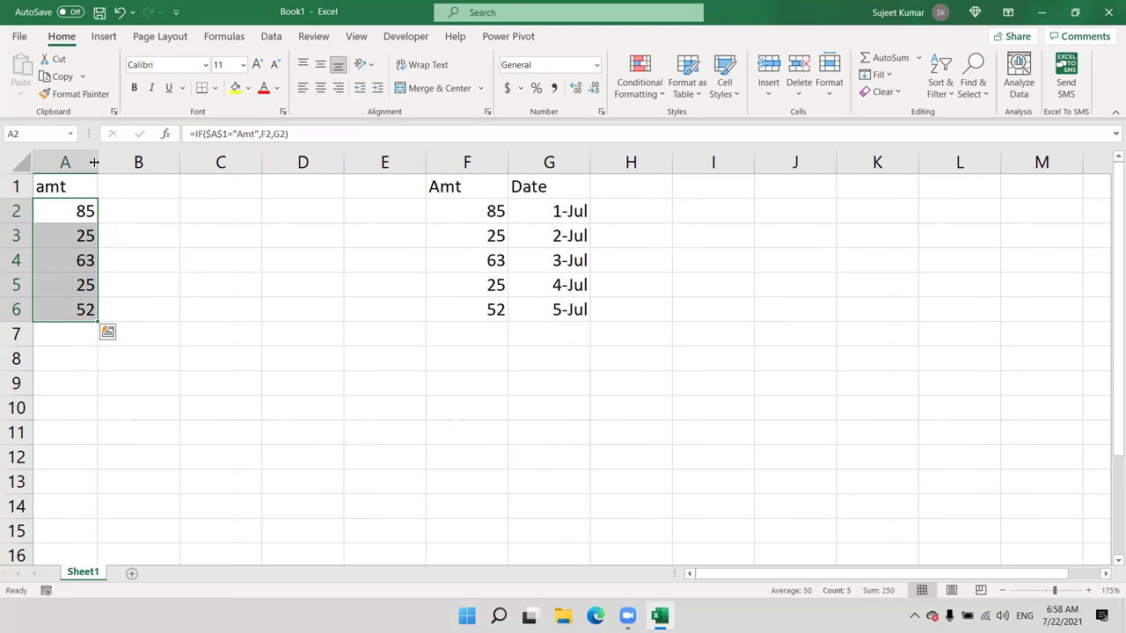
pyautogui.press('Left')
pyautogui.press('Up')
pyautogui.press('Down')
pyautogui.press('Down')
pyautogui.press('Down')
pyautogui.press('Down')
pyautogui.press('Down')
pyautogui.press('Up')
pyautogui.press('Up')
pyautogui.press('Up')
pyautogui.press('Up')
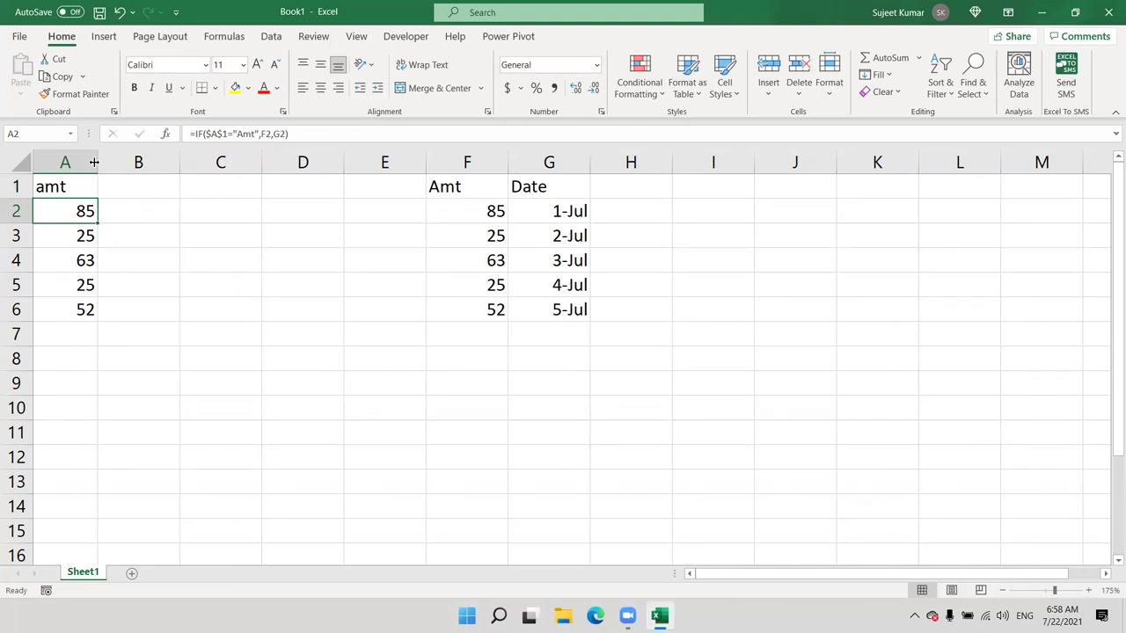
# Change A1 to 'date', apply a date format to A2:A6, and autofit column A.
pyautogui.press('Up')
pyautogui.write('dar')
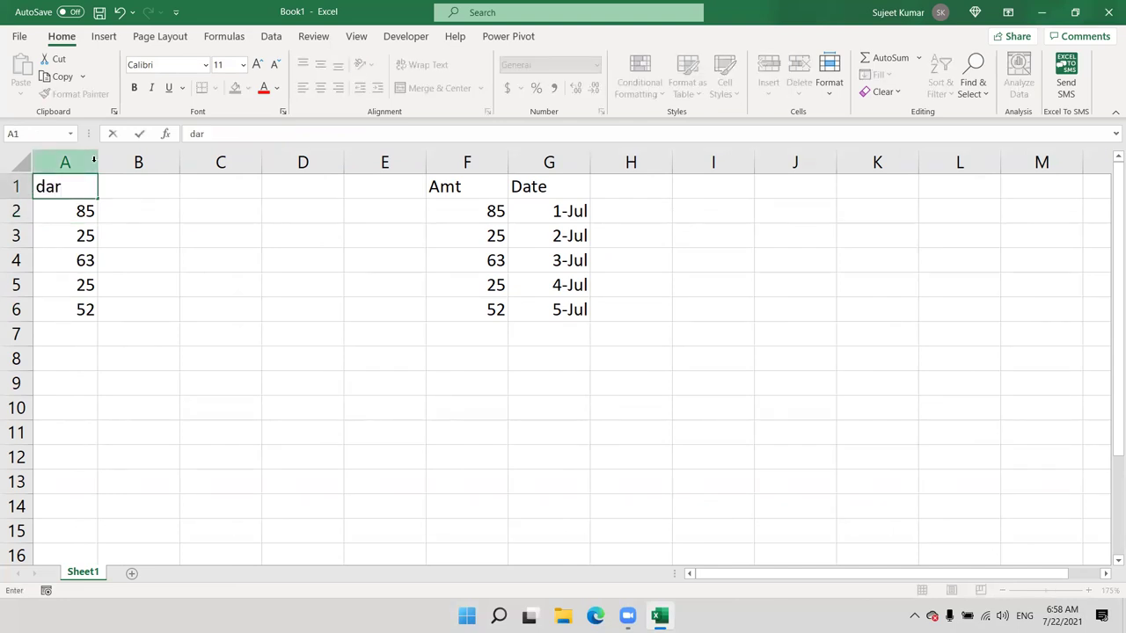
pyautogui.press('BackSpace')
pyautogui.write('te')
pyautogui.press('Return')
pyautogui.hotkey('ctrl', 'shift', 'Down')
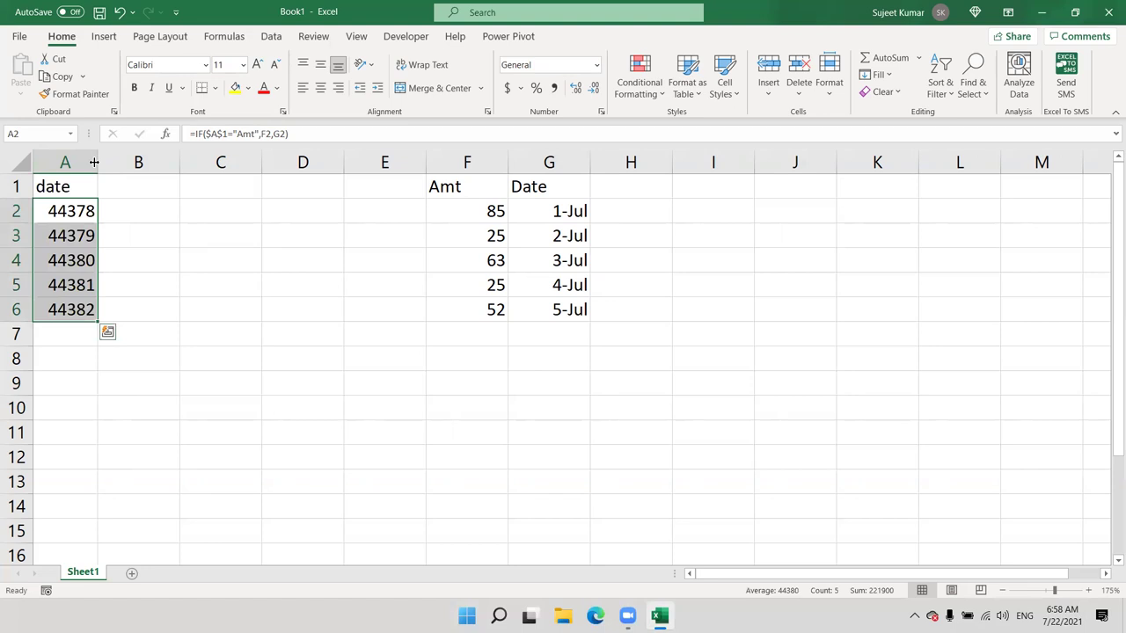
pyautogui.hotkey('ctrl', 'shift', '3')
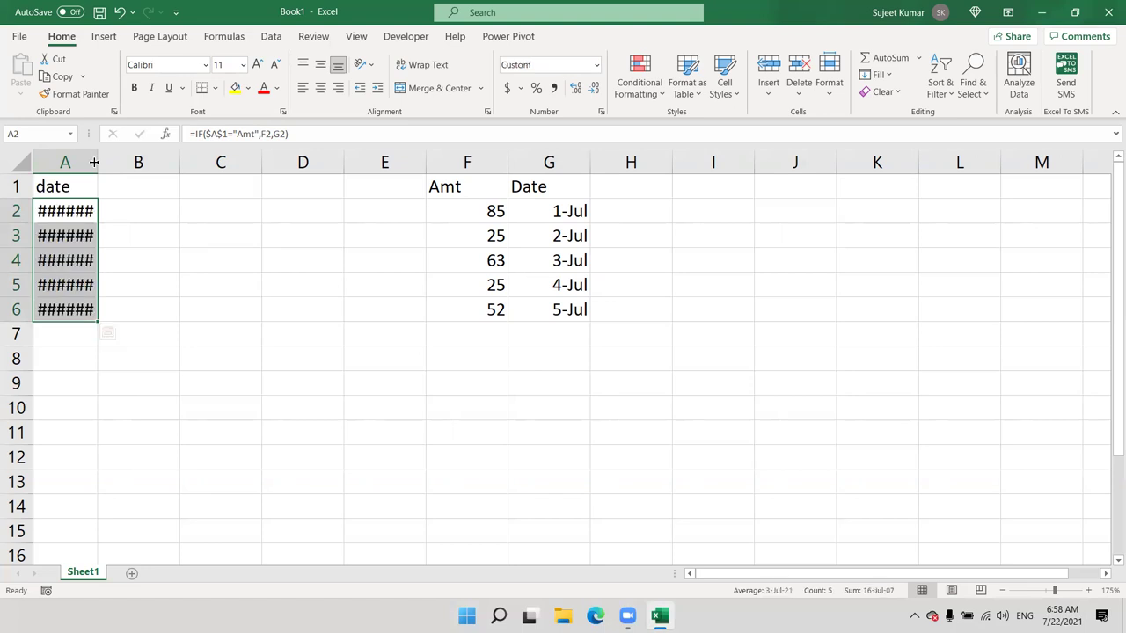
pyautogui.doubleClick(94, 162)
pyautogui.click(81, 189)
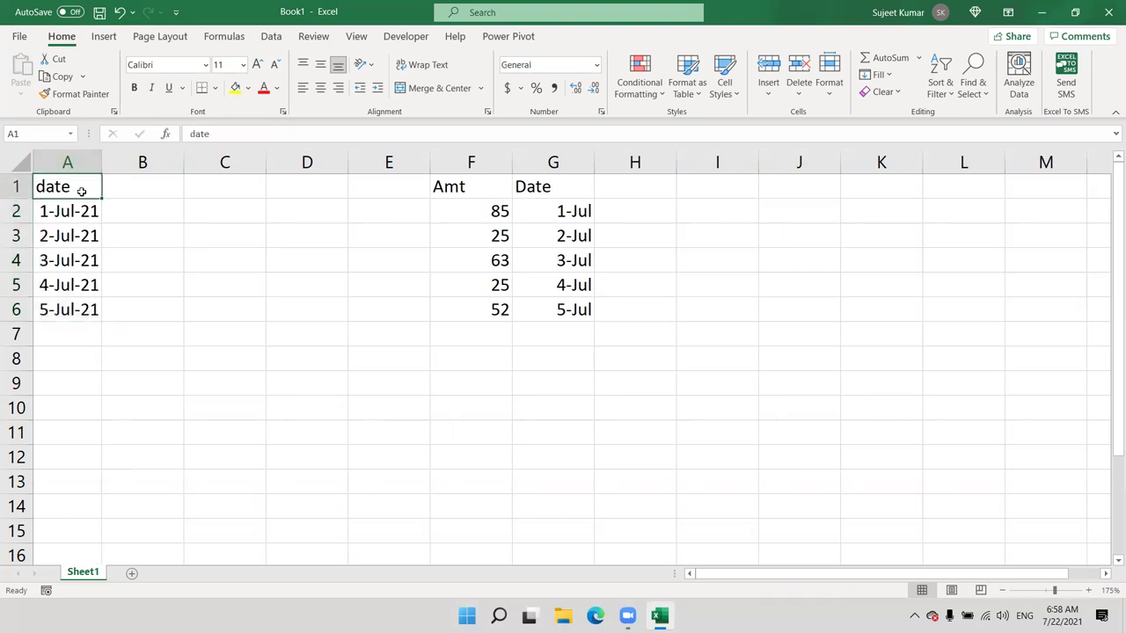
# Set A1 back to 'Amt', autofit column A, and give A2:A6 General number format.
pyautogui.write('Am')
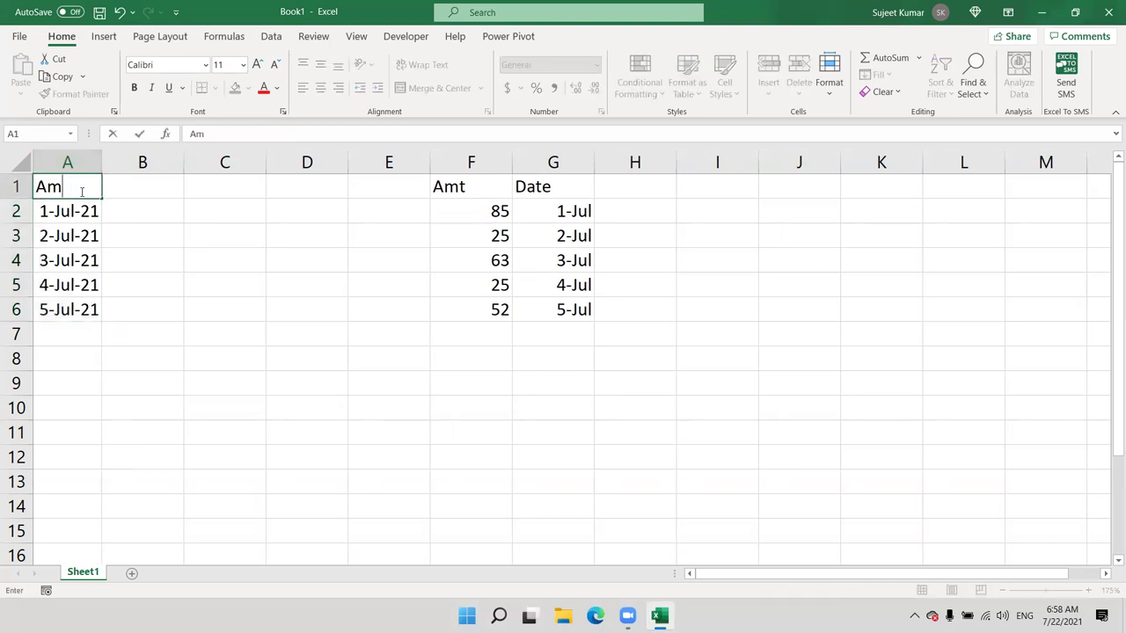
pyautogui.write('t')
pyautogui.press('Return')
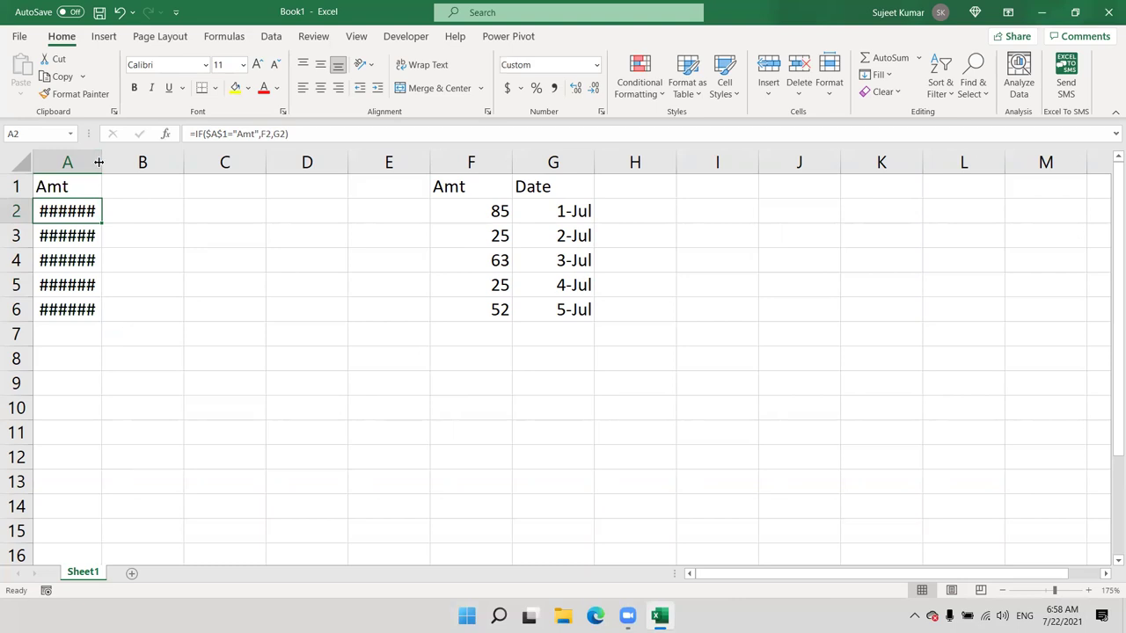
pyautogui.doubleClick(101, 162)
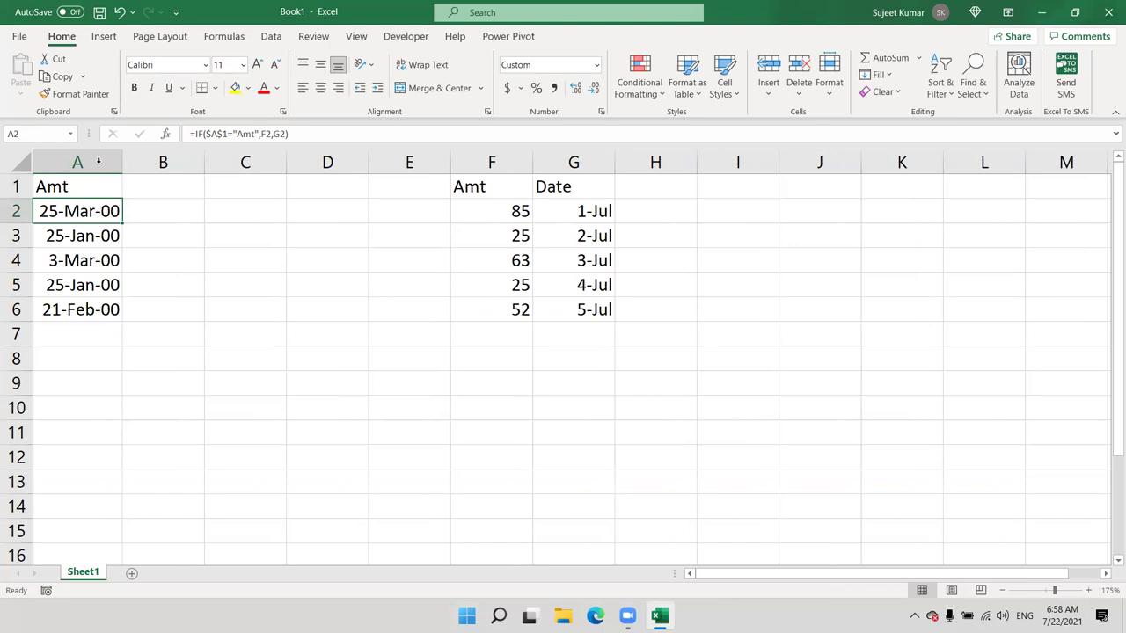
pyautogui.press('F2')
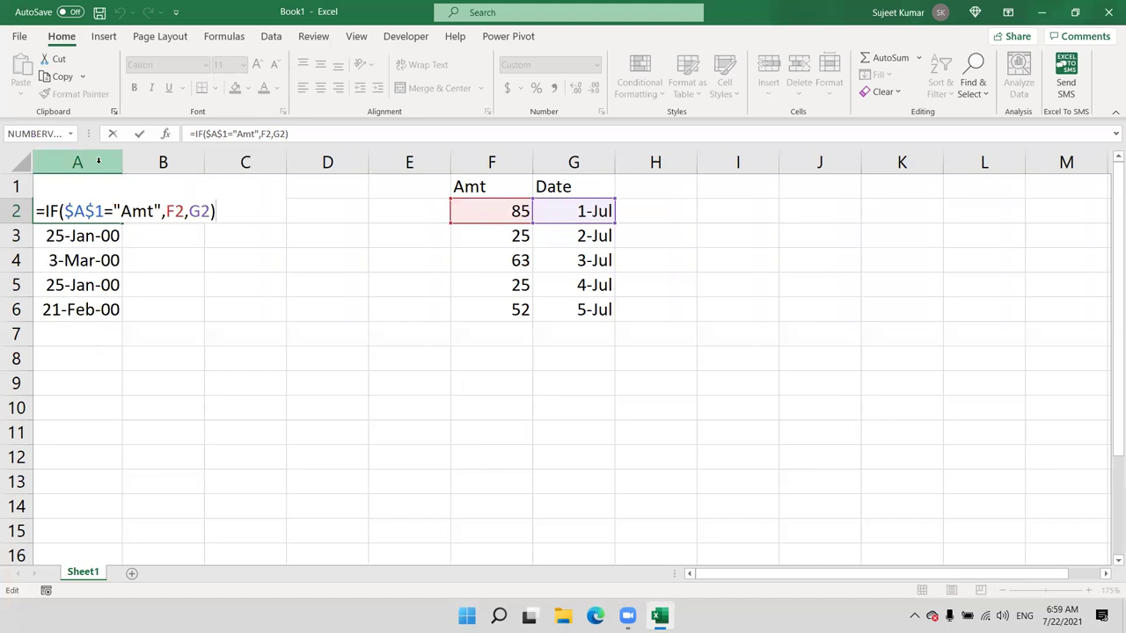
pyautogui.press('Escape')
pyautogui.hotkey('ctrl', 'shift', 'Down')
pyautogui.hotkey('ctrl', 'd')
pyautogui.hotkey('ctrl', 'shift', '`')
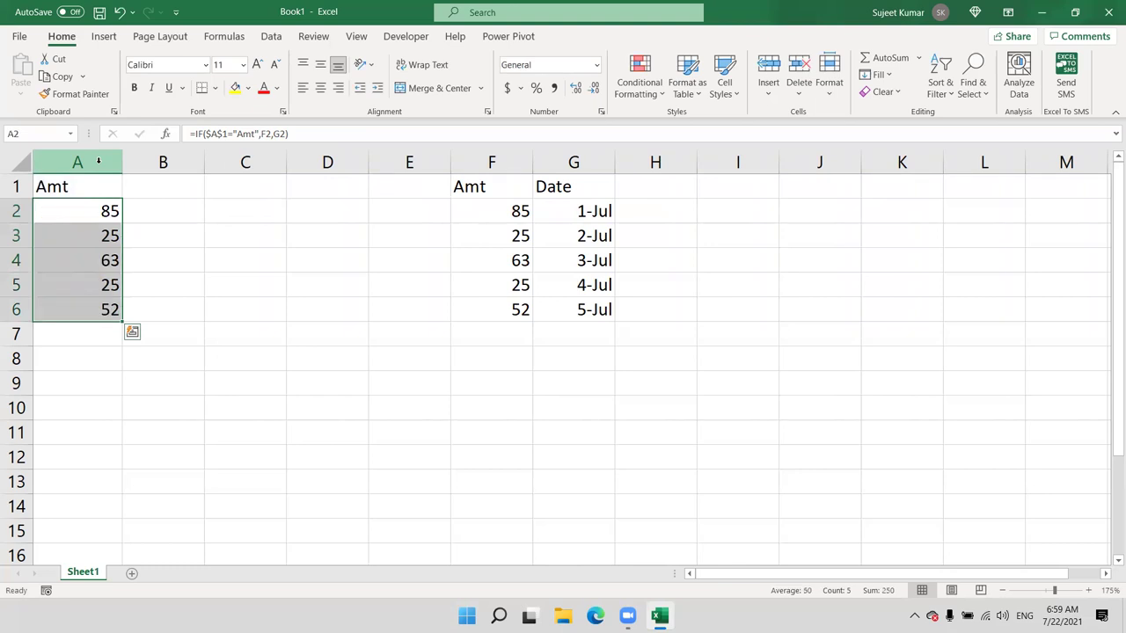
pyautogui.press('Up')
pyautogui.press('Down')
pyautogui.click(650, 83)
pyautogui.click(655, 301)
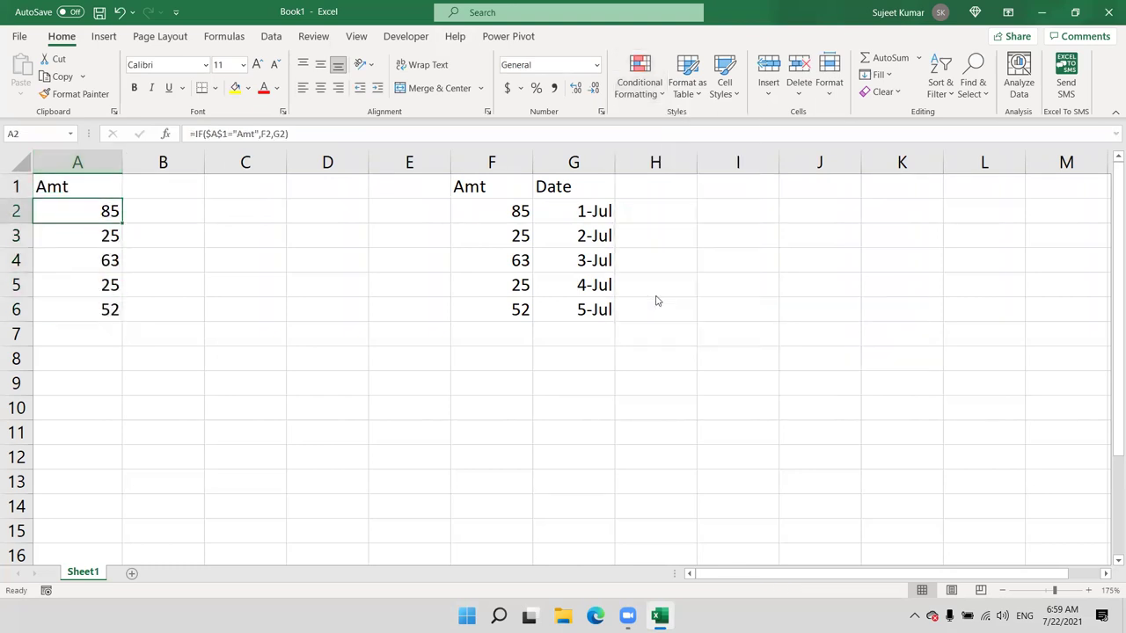
# Create a formula-based rule for A2 with the condition =$A$1="Date".
pyautogui.click(368, 219)
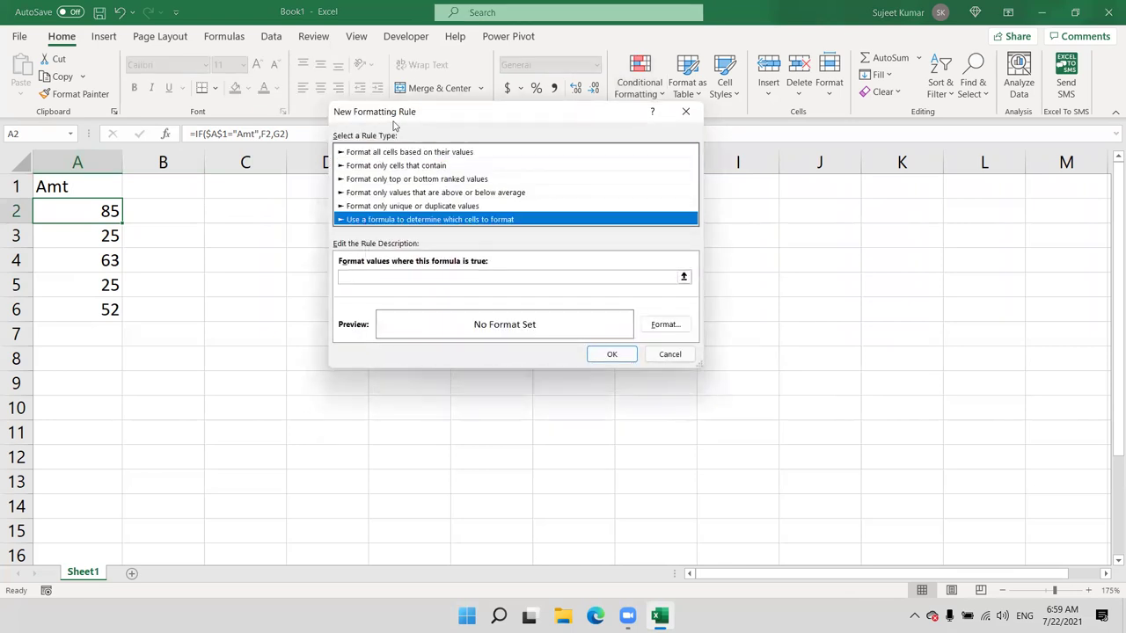
pyautogui.moveTo(409, 117); pyautogui.dragTo(730, 199)
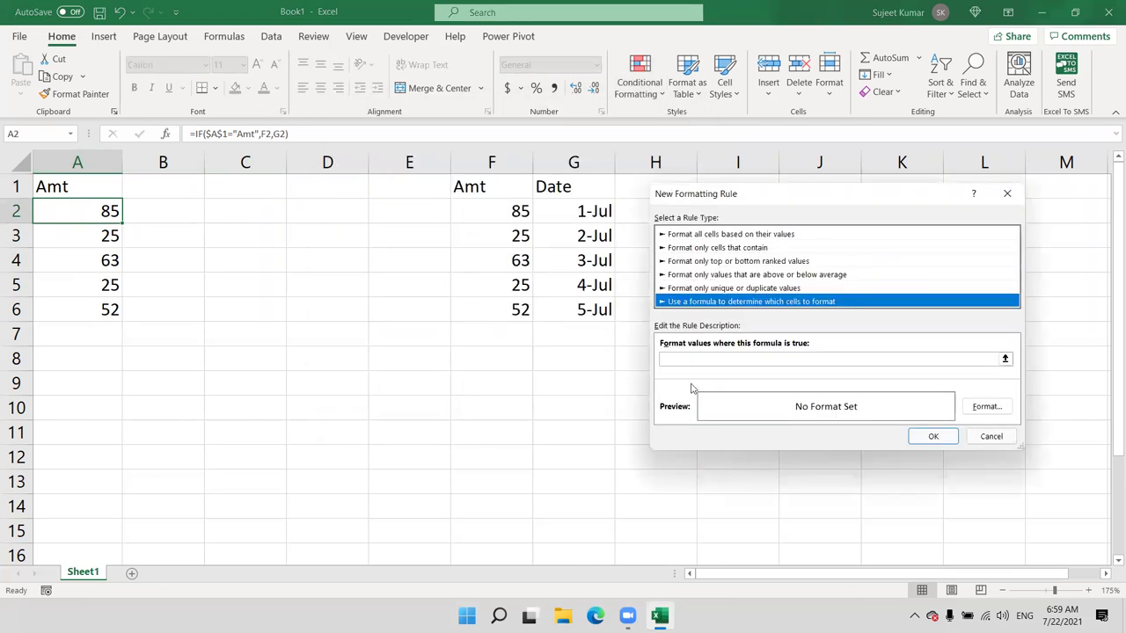
pyautogui.click(684, 360)
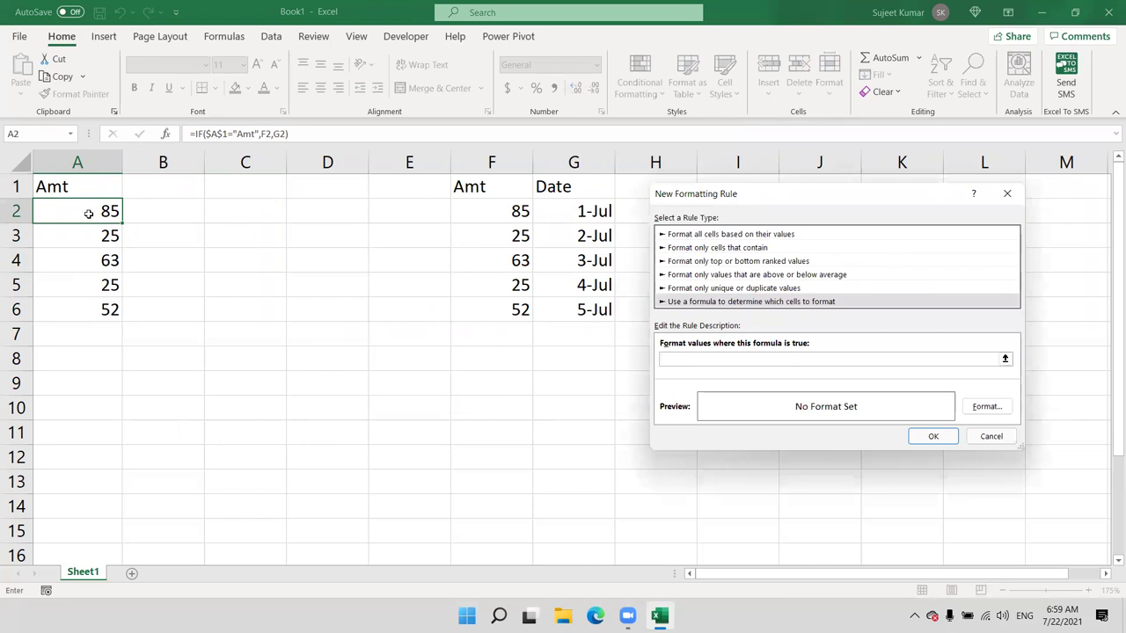
pyautogui.click(101, 192)
pyautogui.write('="Amt"')
pyautogui.press('BackSpace')
pyautogui.press('BackSpace')
pyautogui.press('BackSpace')
pyautogui.press('BackSpace')
pyautogui.write('Date')
# Give the rule the 14-Mar-12 date number format and save it.
pyautogui.click(987, 406)
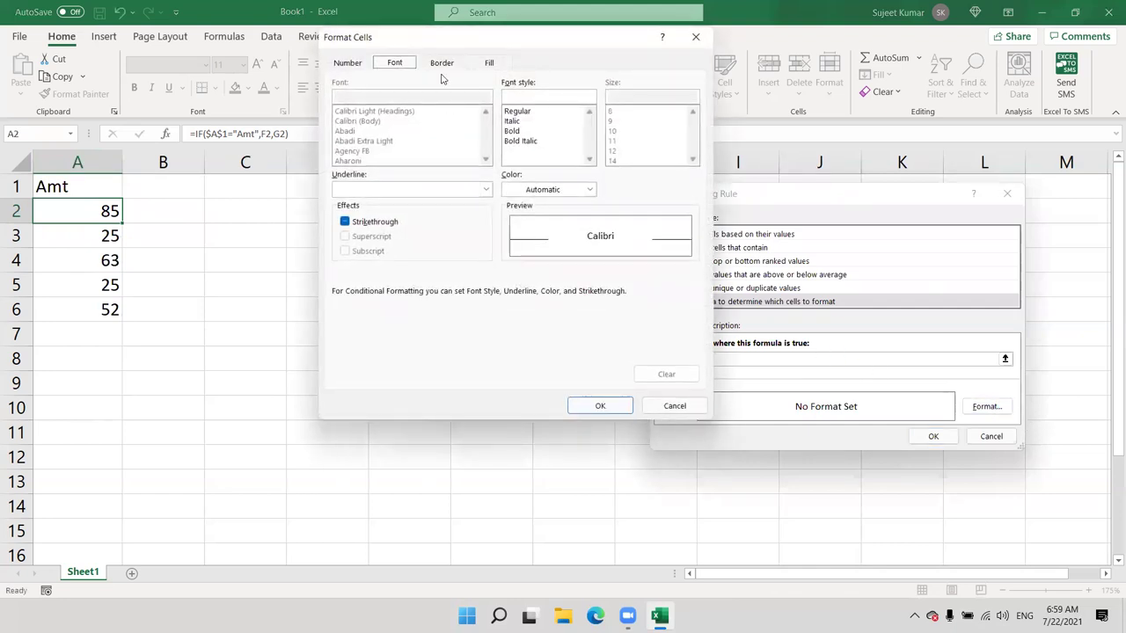
pyautogui.click(347, 64)
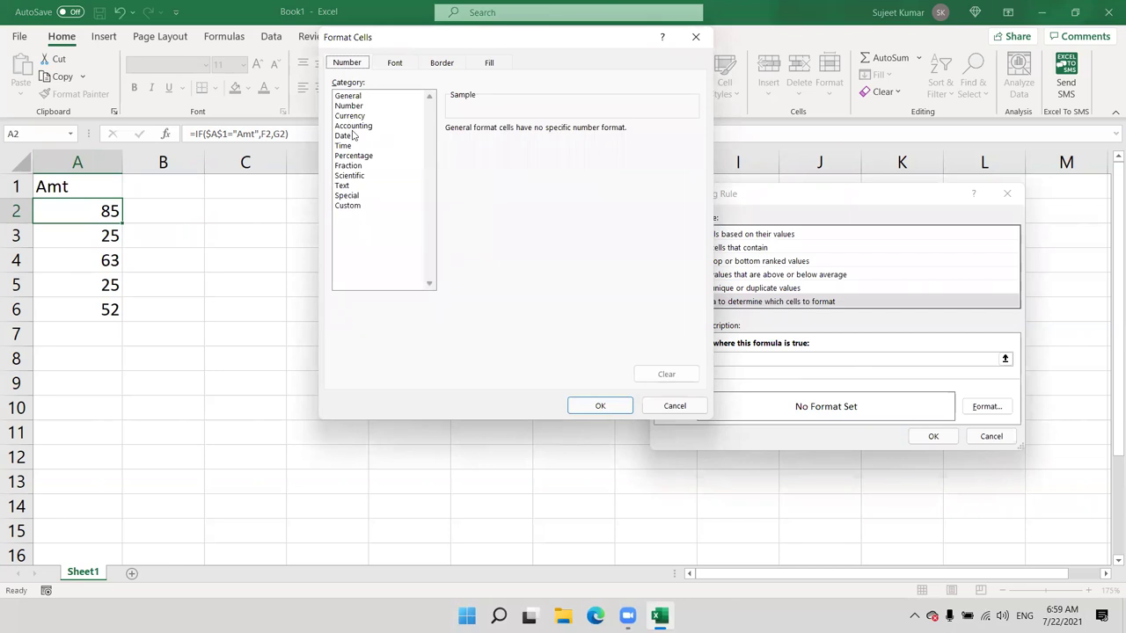
pyautogui.click(351, 135)
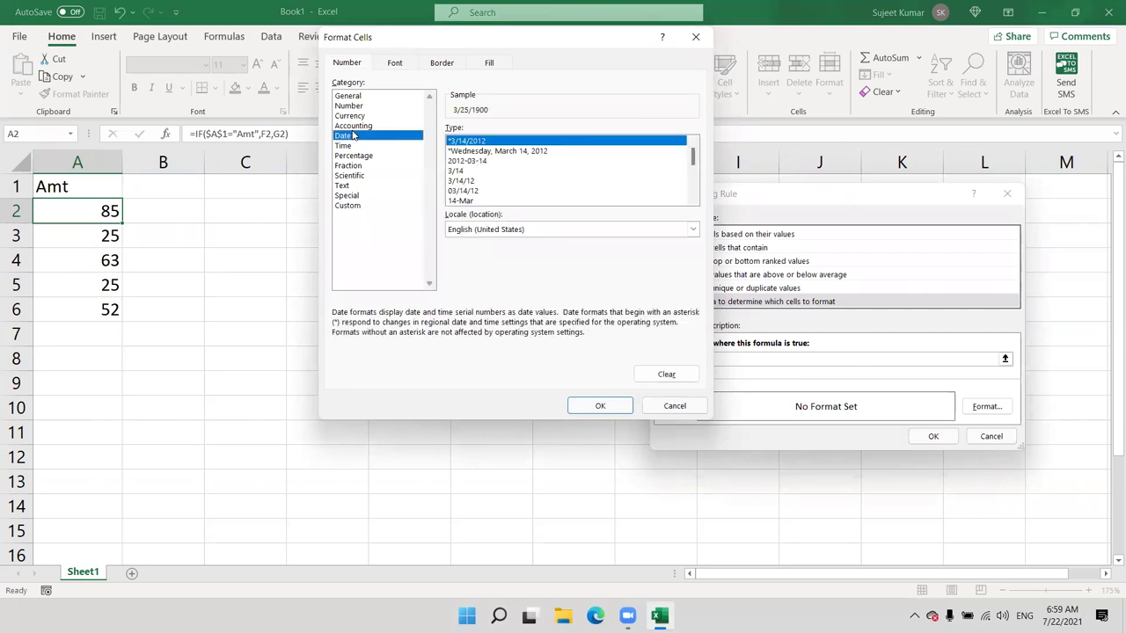
pyautogui.click(463, 190)
pyautogui.scroll(-1, 463, 194)
pyautogui.click(470, 180)
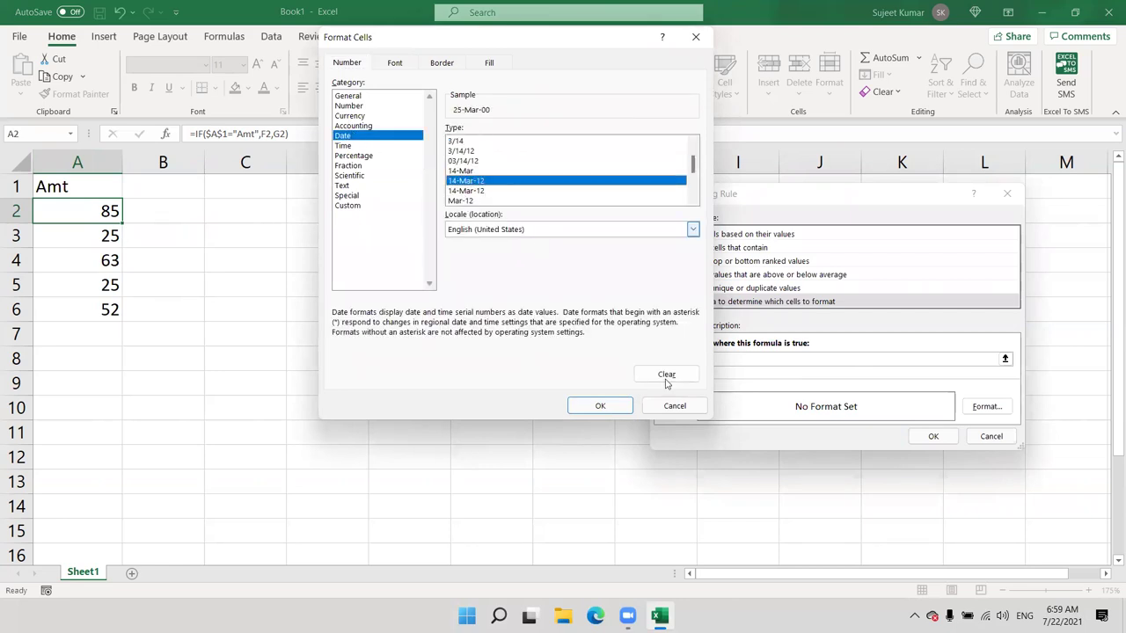
pyautogui.click(617, 407)
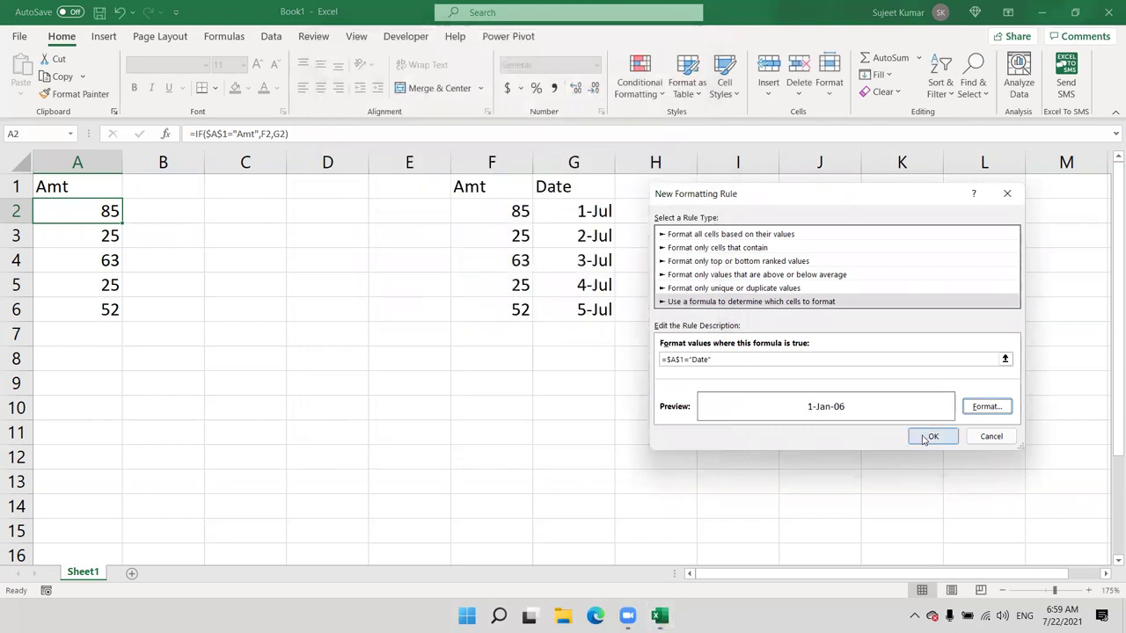
pyautogui.click(923, 436)
pyautogui.click(75, 93)
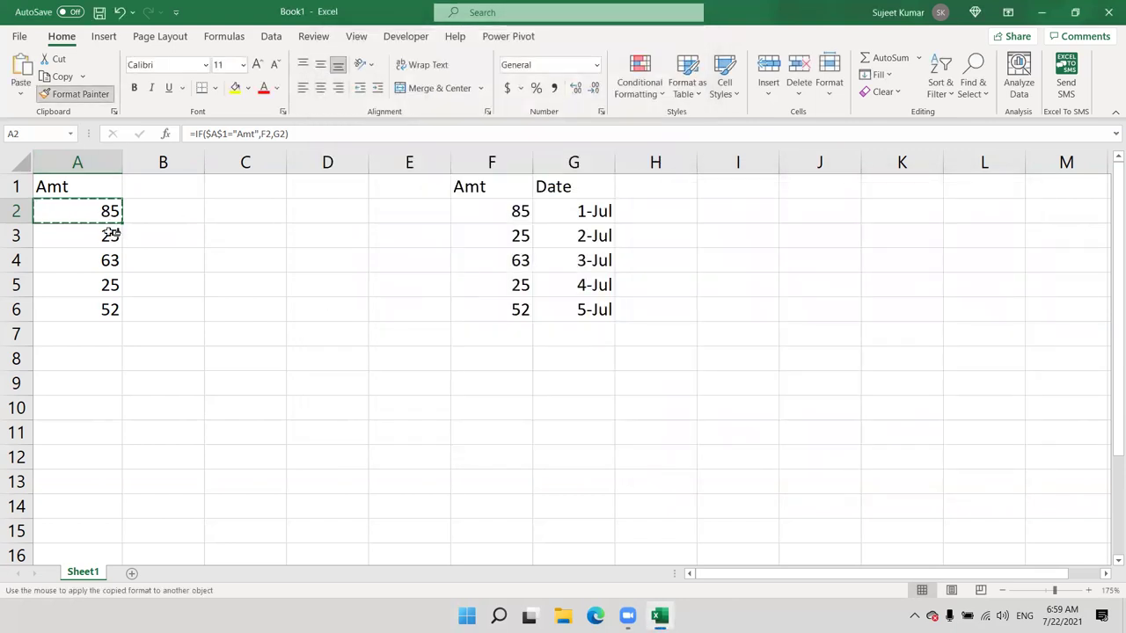
# Copy A2's date rule onto A2:A6 and test it by setting A1 to 'Date'.
pyautogui.moveTo(104, 211); pyautogui.dragTo(100, 304)
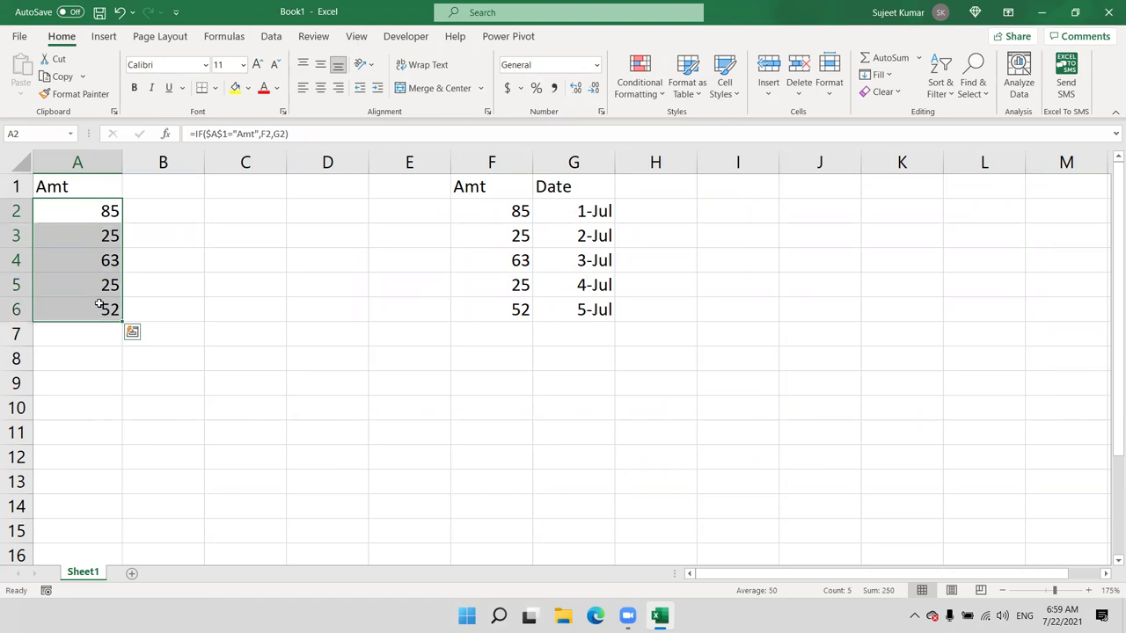
pyautogui.click(238, 258)
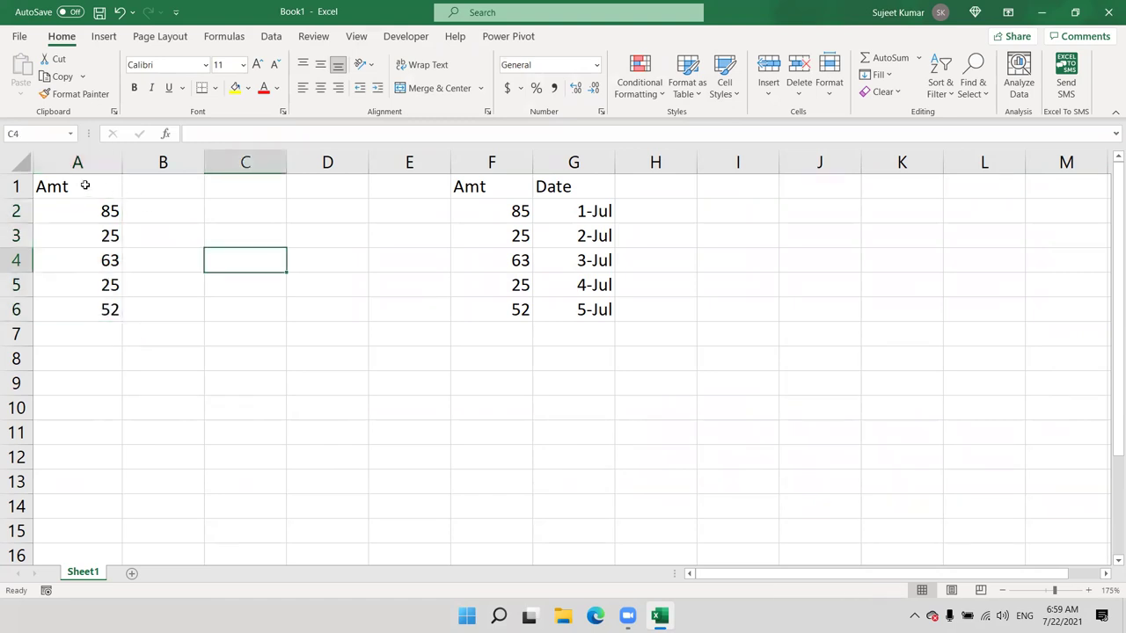
pyautogui.click(84, 186)
pyautogui.write('Date')
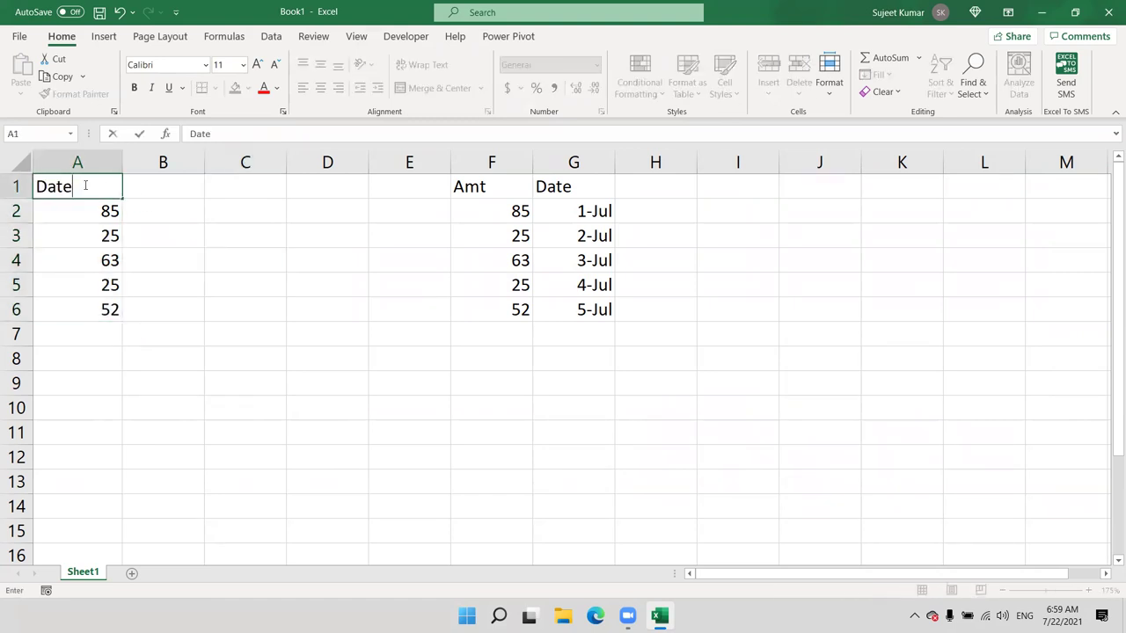
pyautogui.press('Return')
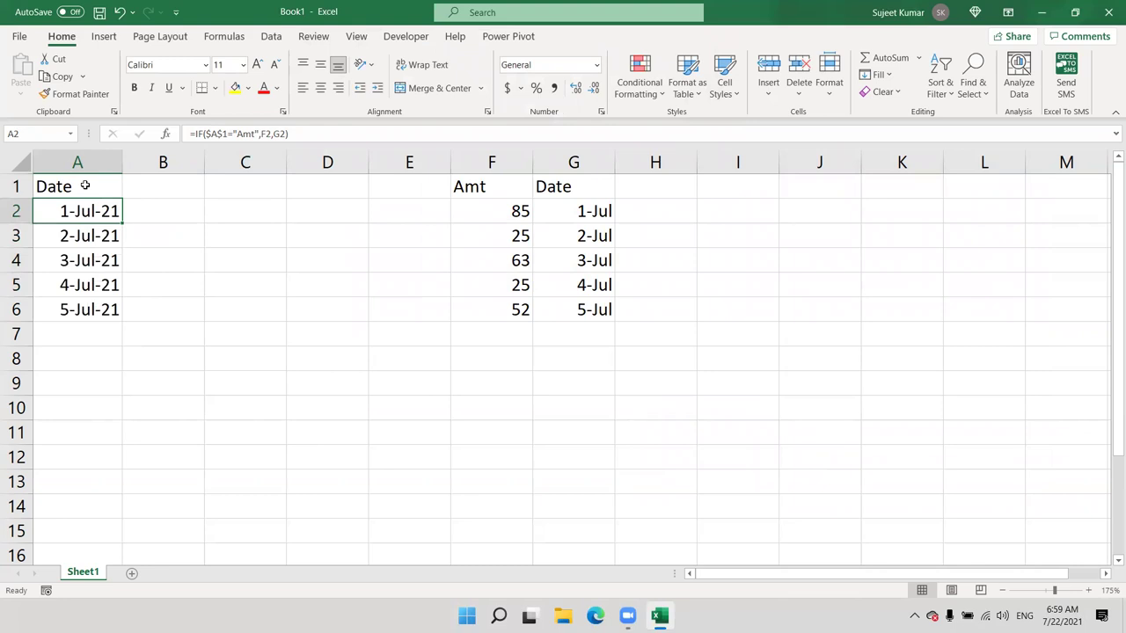
# Set A1 back to 'Amt' so A2:A6 shows the amounts 85, 25, 63, 25, 52.
pyautogui.hotkey('ctrl', 'shift', 'Down')
pyautogui.click(84, 185)
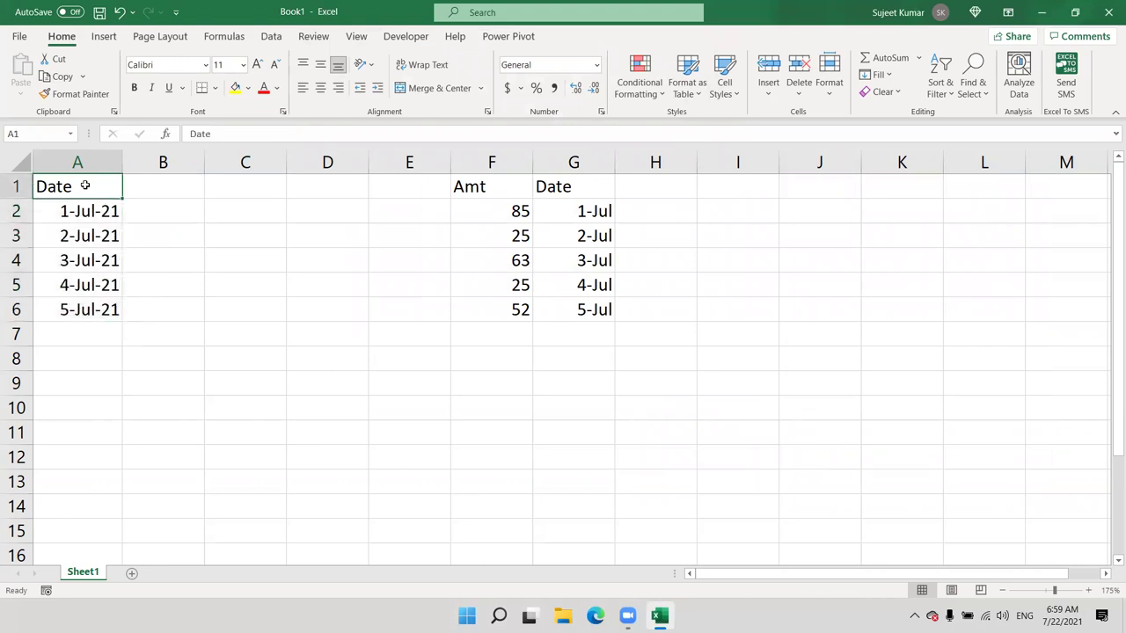
pyautogui.write('Amt')
pyautogui.press('Return')
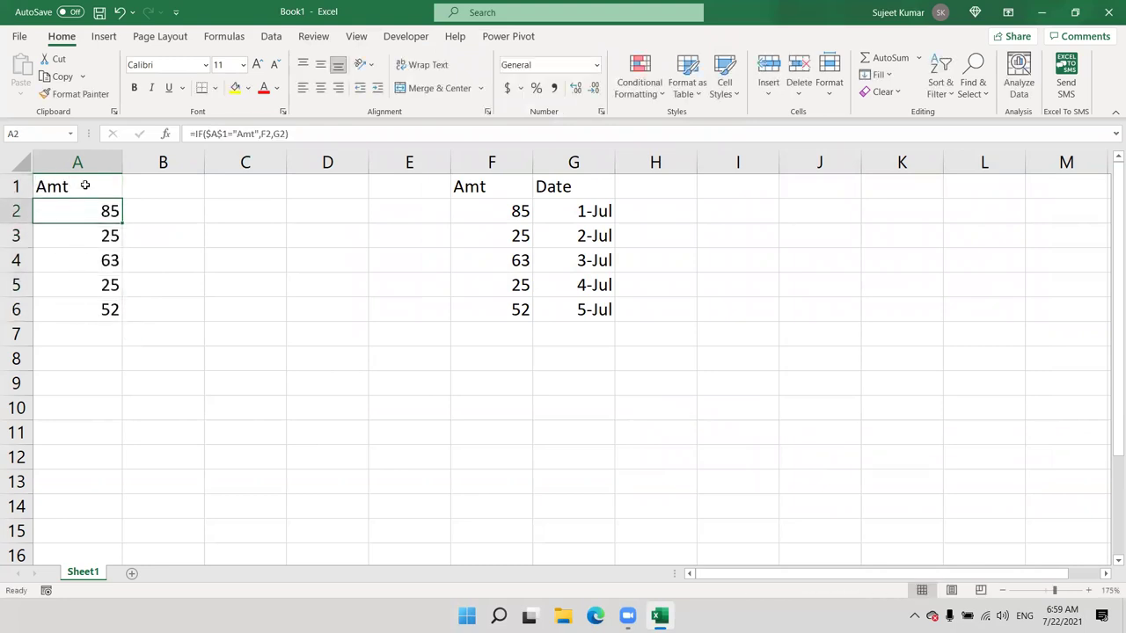
pyautogui.hotkey('ctrl', 'shift', 'Down')
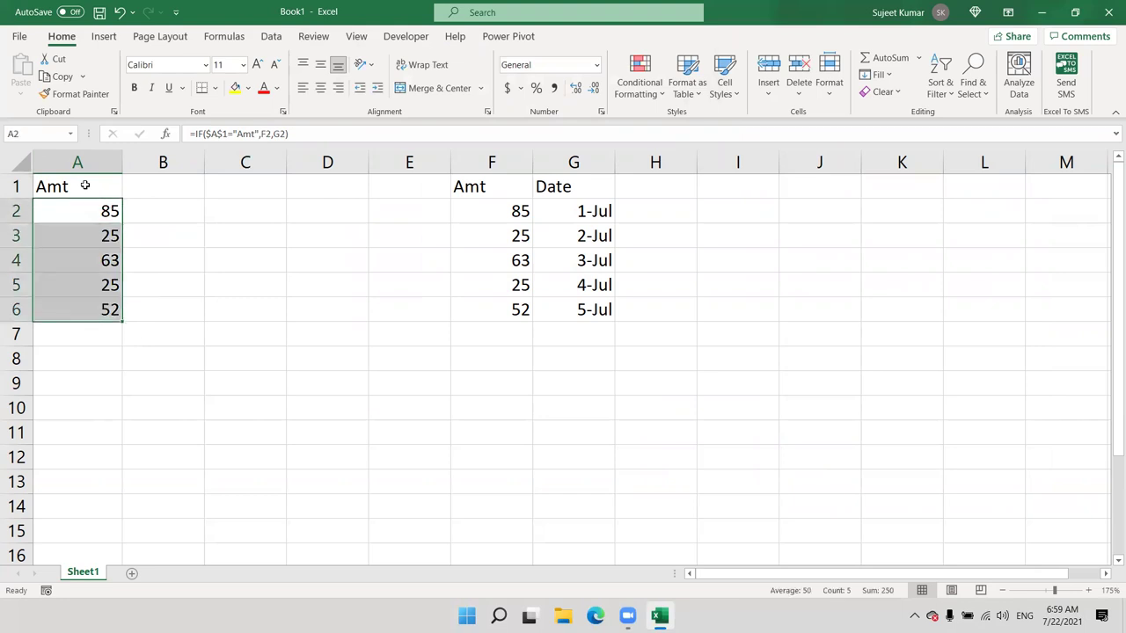